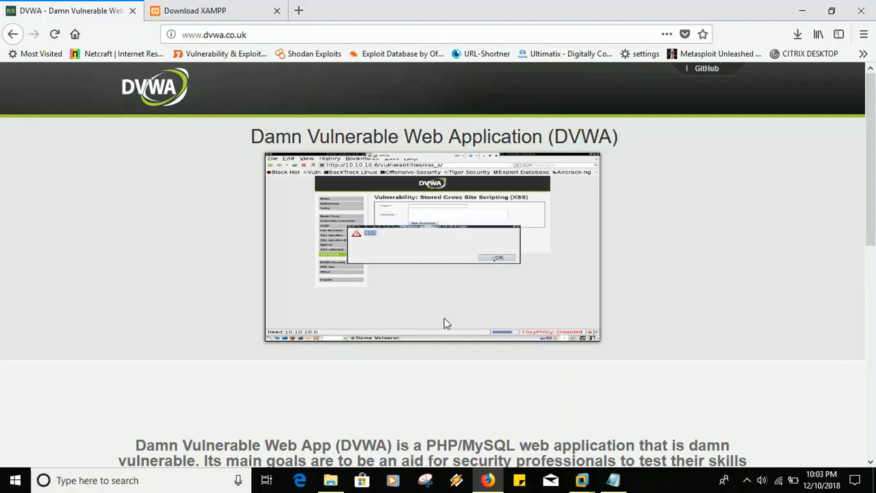
- Look up the DVWA-master.zip download on the DVWA homepage and dismiss its save prompt without downloading
click(639, 288)
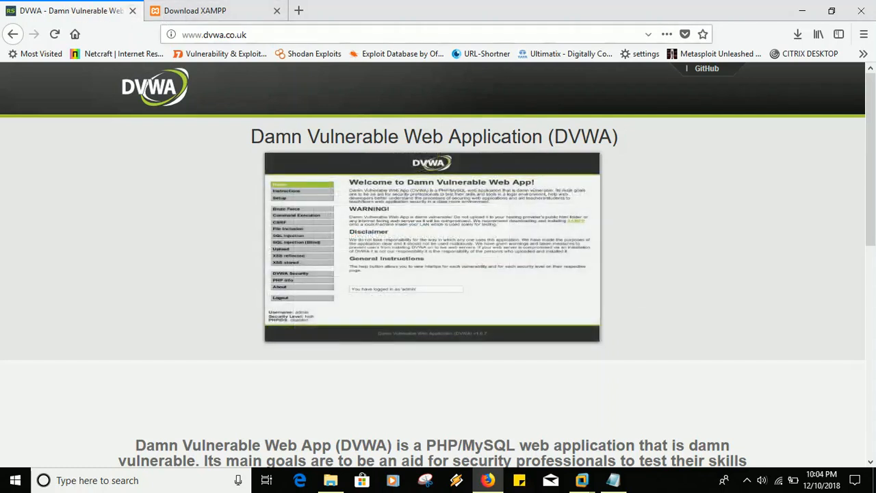
key(ctrl+l)
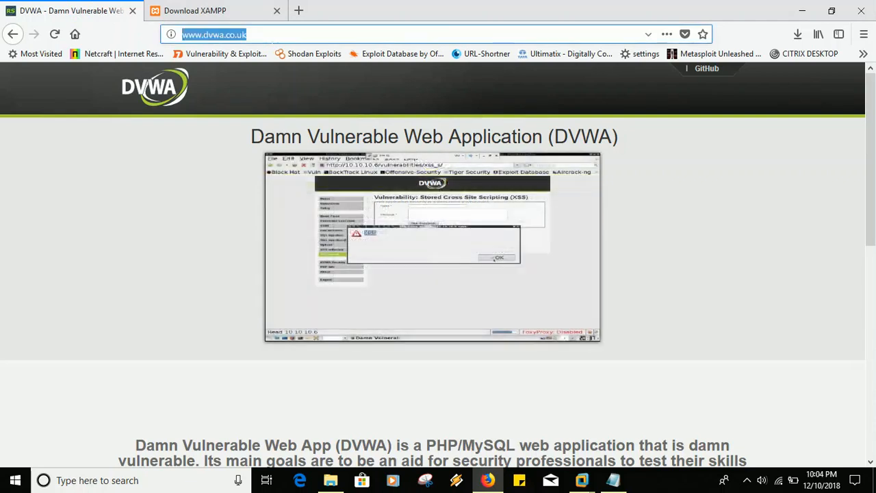
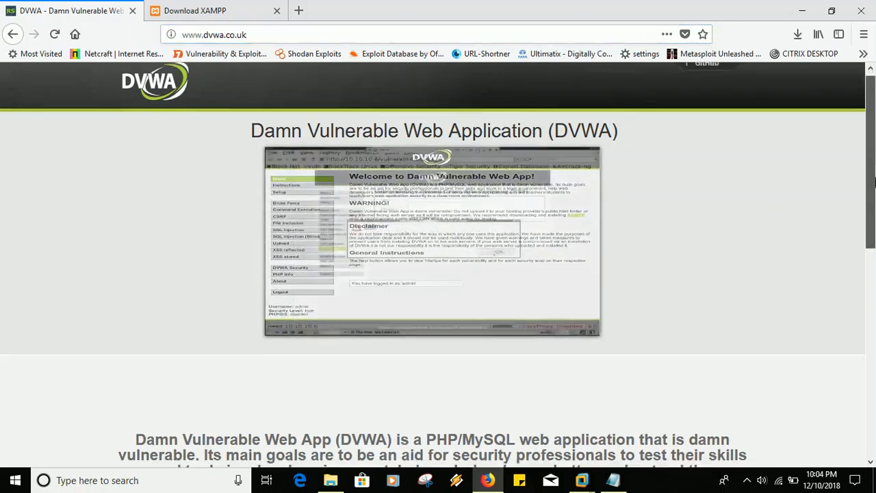
drag(871, 165, 873, 291)
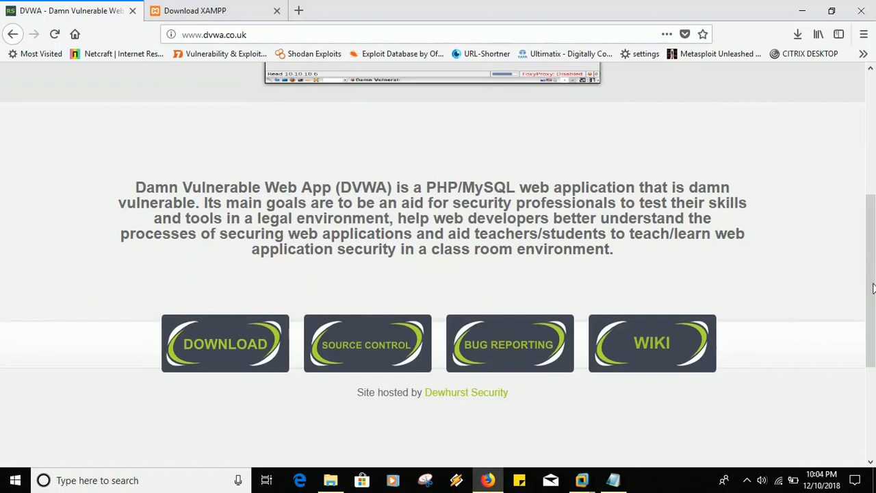
click(243, 348)
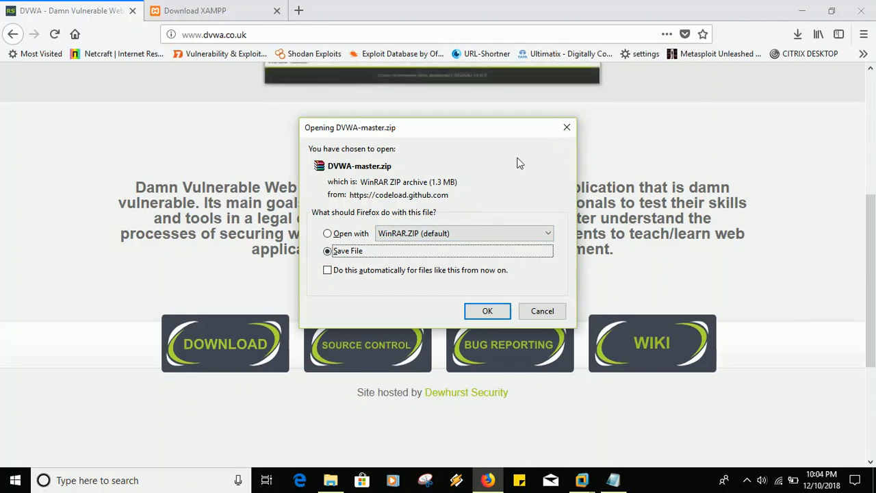
click(566, 127)
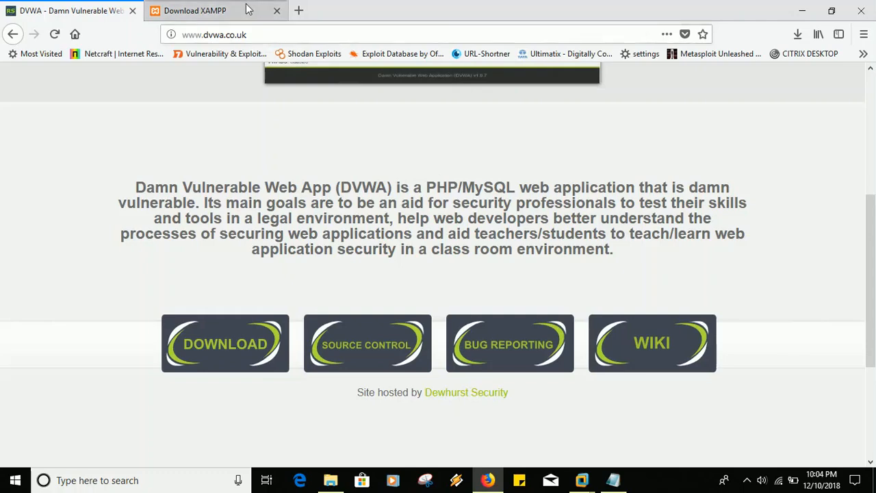
- Examine the XAMPP for Windows versions offered on the Apache Friends download page
click(219, 18)
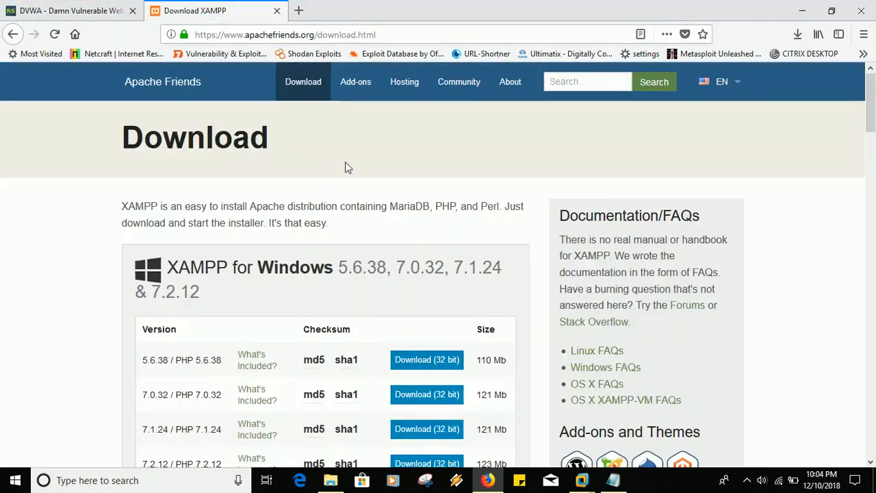
scroll(870, 124, down, 2)
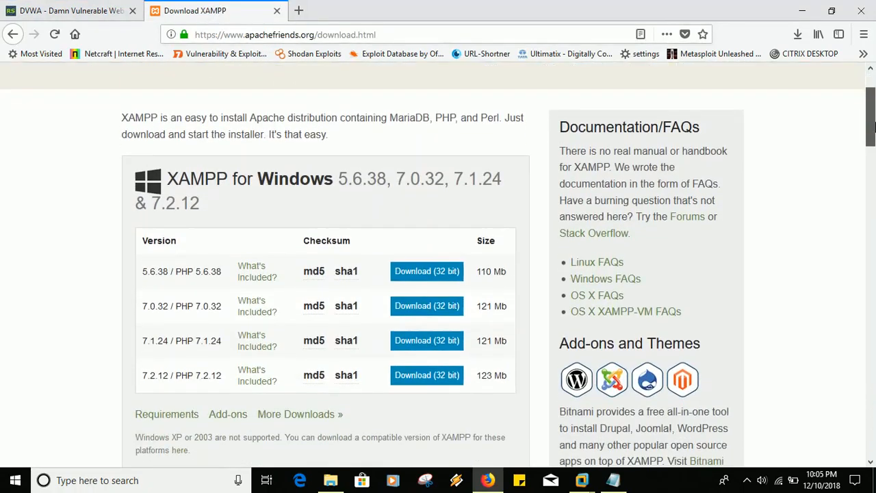
scroll(873, 128, up, 2)
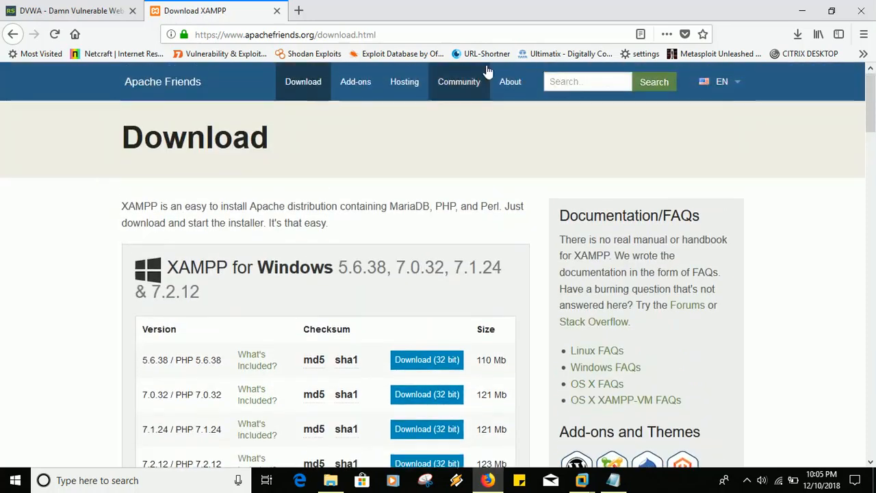
click(342, 34)
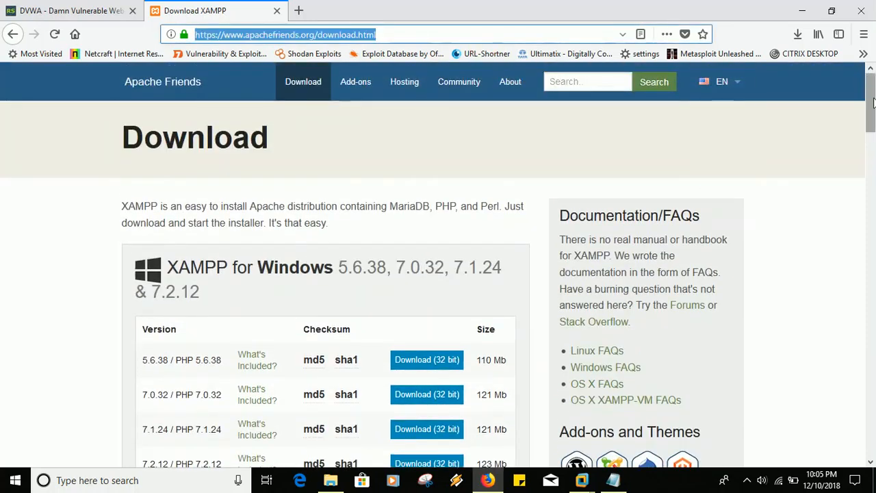
drag(874, 104, 873, 124)
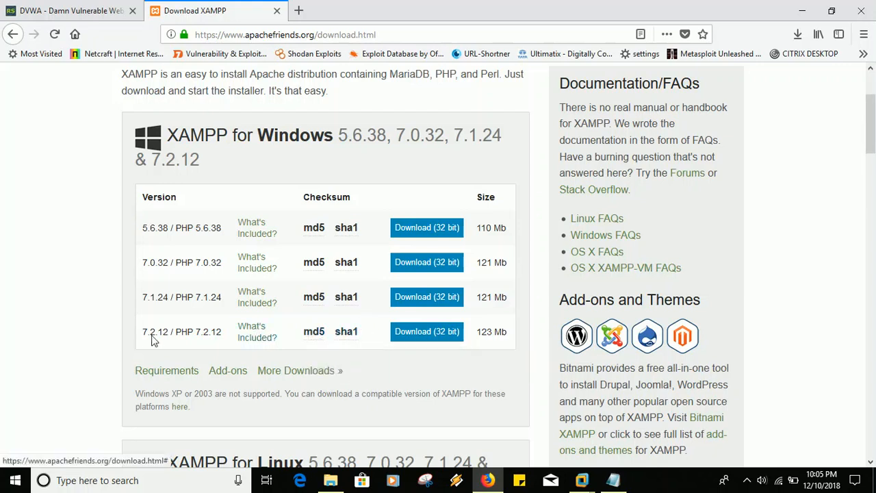
click(97, 335)
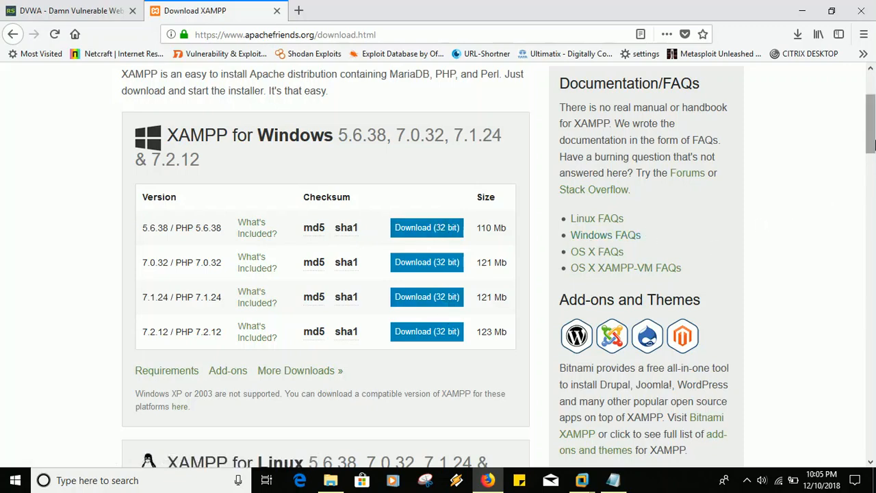
drag(871, 142, 864, 103)
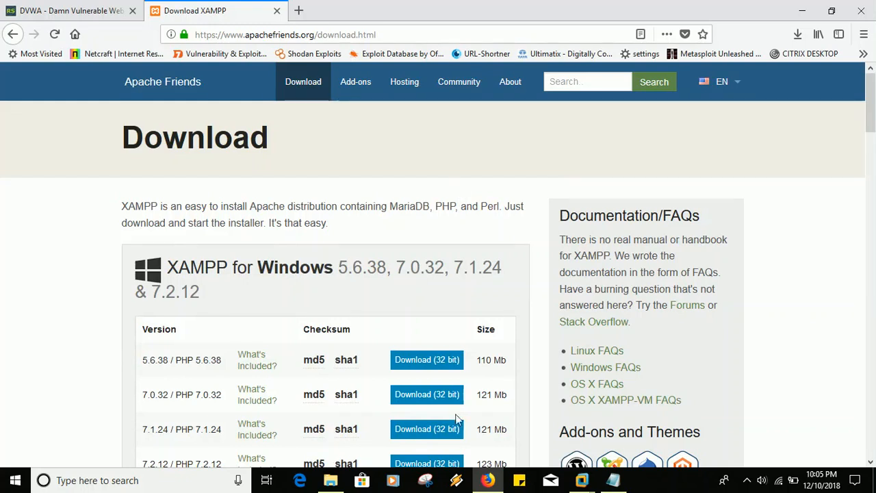
- Switch to File Explorer and open the config folder inside DVWA_Master in Downloads
click(331, 480)
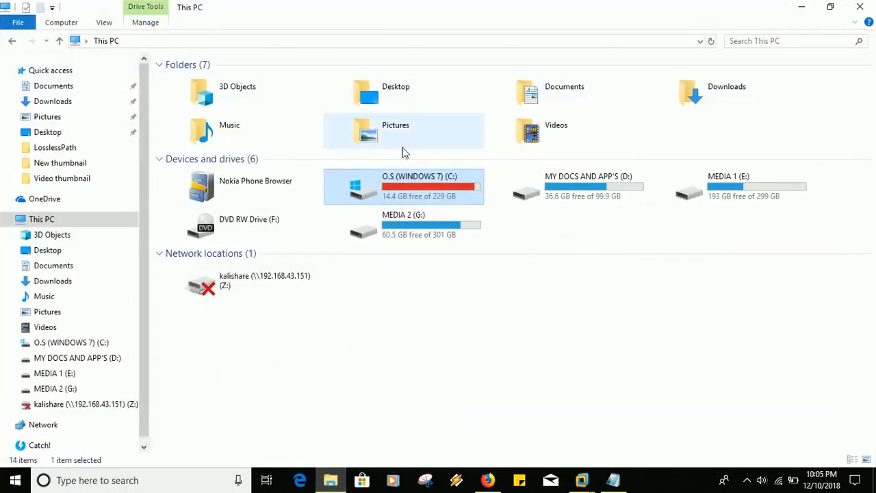
click(37, 106)
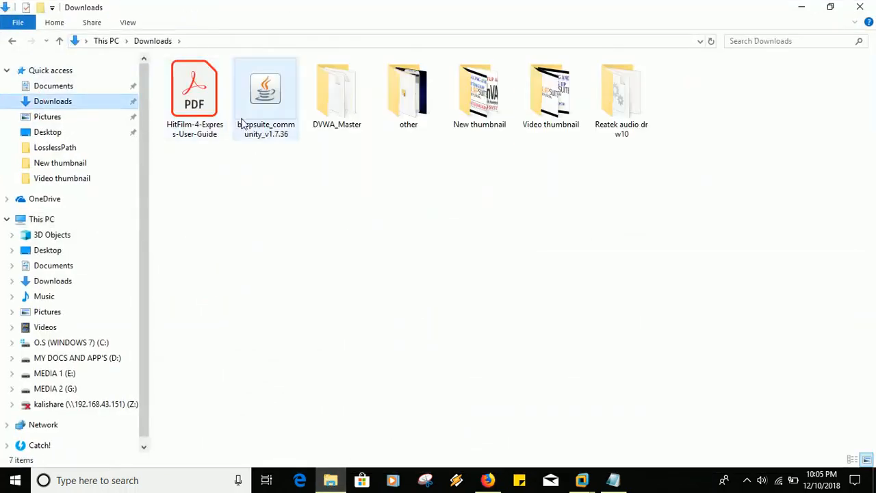
click(338, 90)
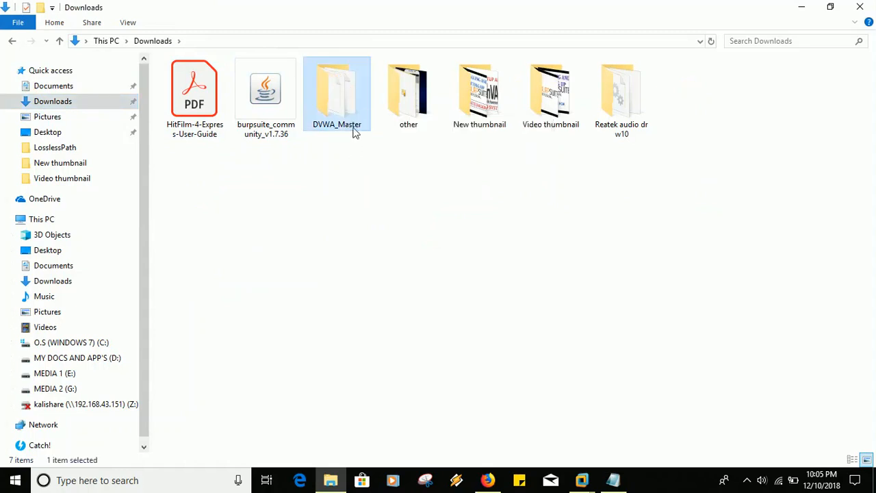
double_click(345, 102)
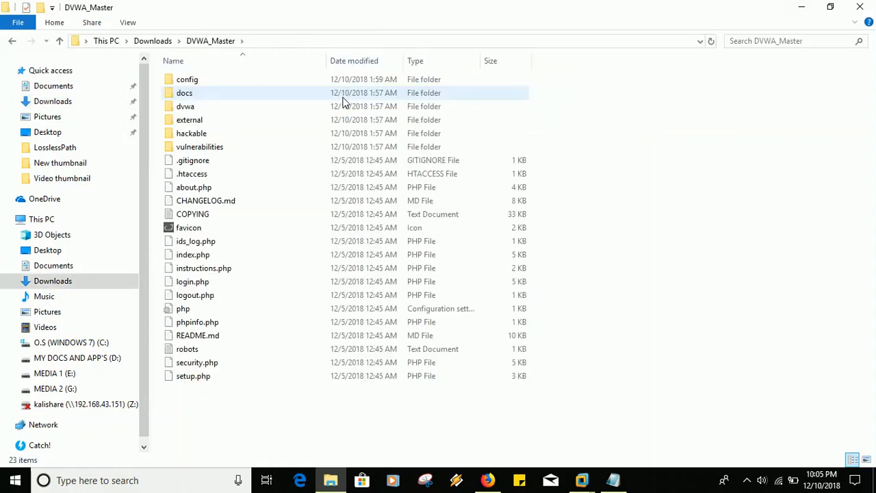
click(238, 83)
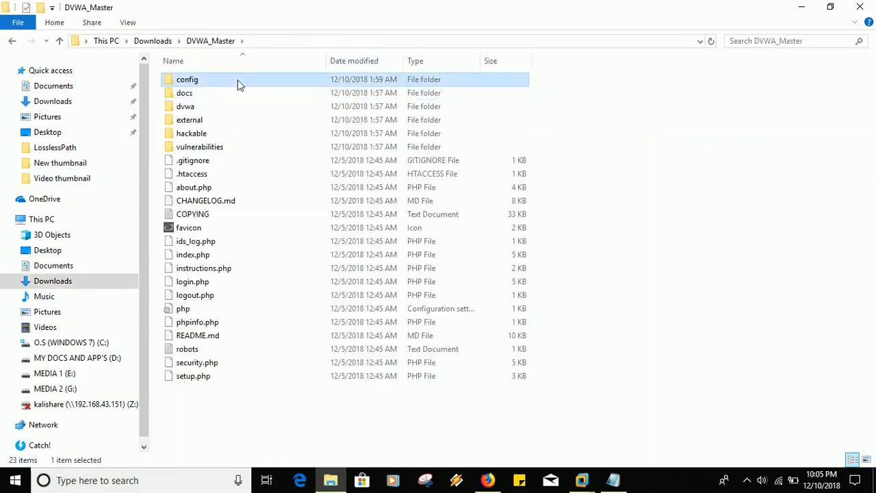
double_click(238, 82)
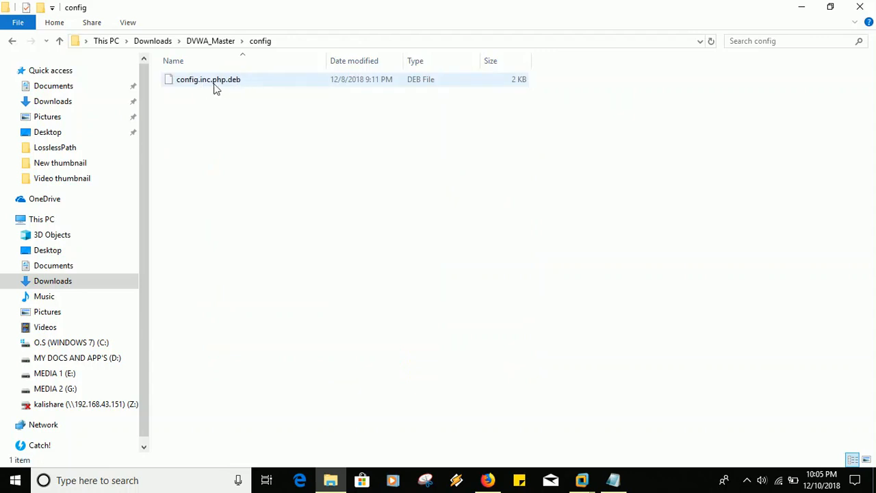
- Rename config.inc.php.deb to config.inc.php and accept the file extension change
click(215, 86)
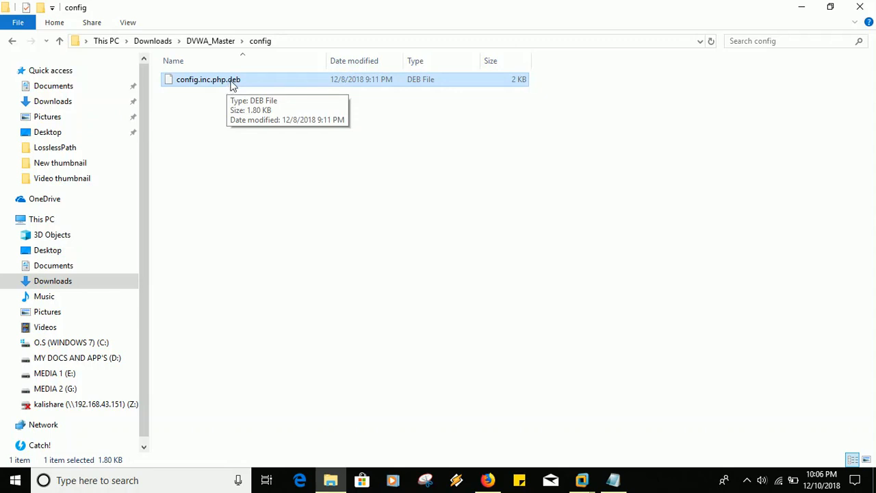
key(F2)
key(End)
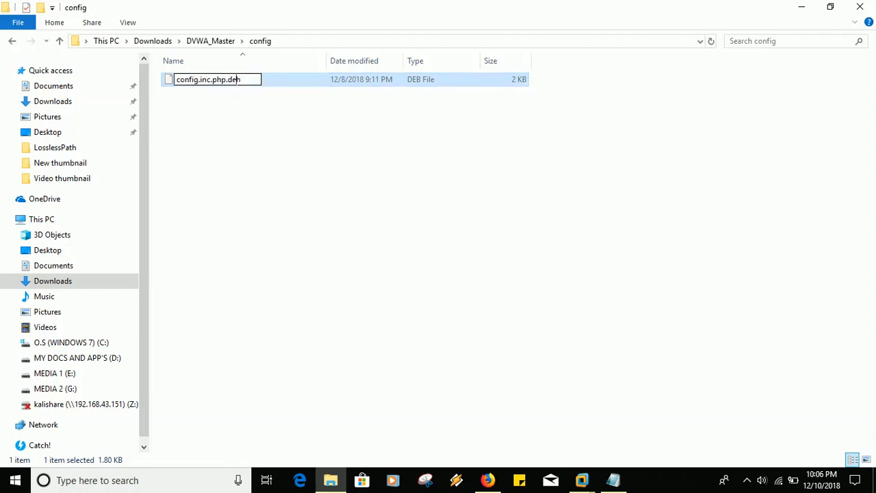
key(BackSpace)
key(BackSpace)
key(BackSpace)
key(BackSpace)
key(Return)
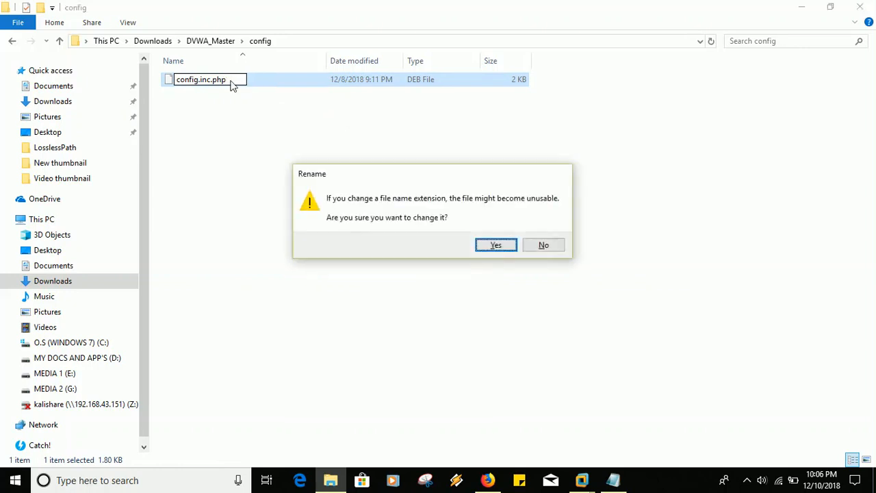
key(Return)
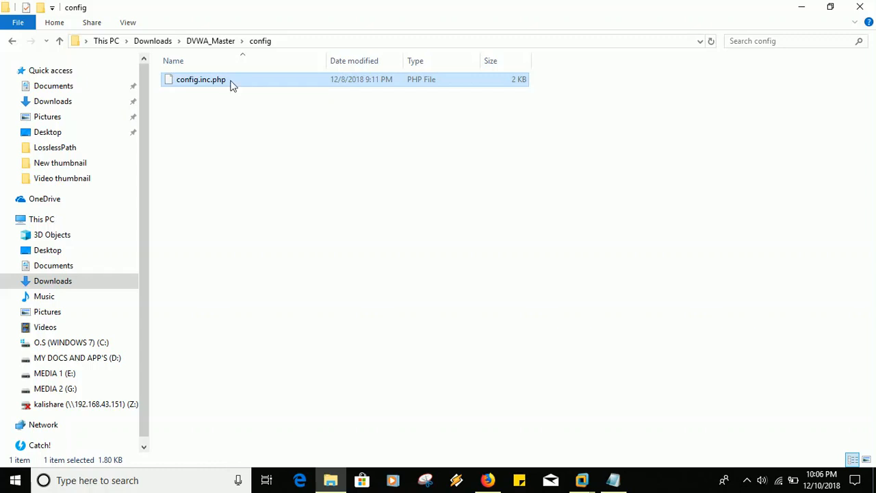
- Open config.inc.php in Notepad, using it as the default app for .php files, and find the database variables
double_click(230, 82)
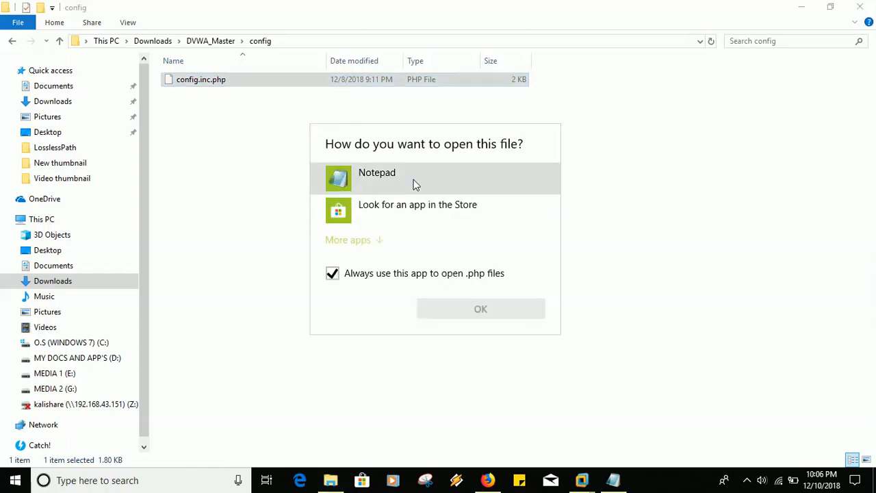
double_click(415, 183)
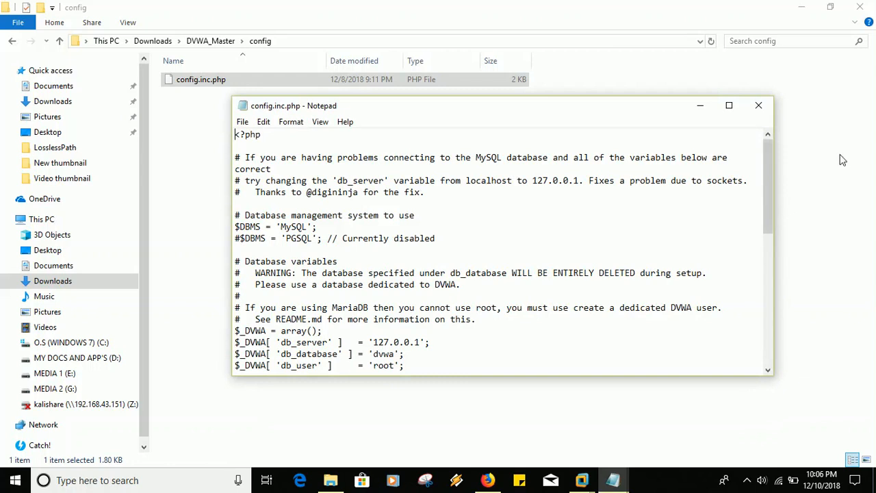
drag(767, 167, 768, 182)
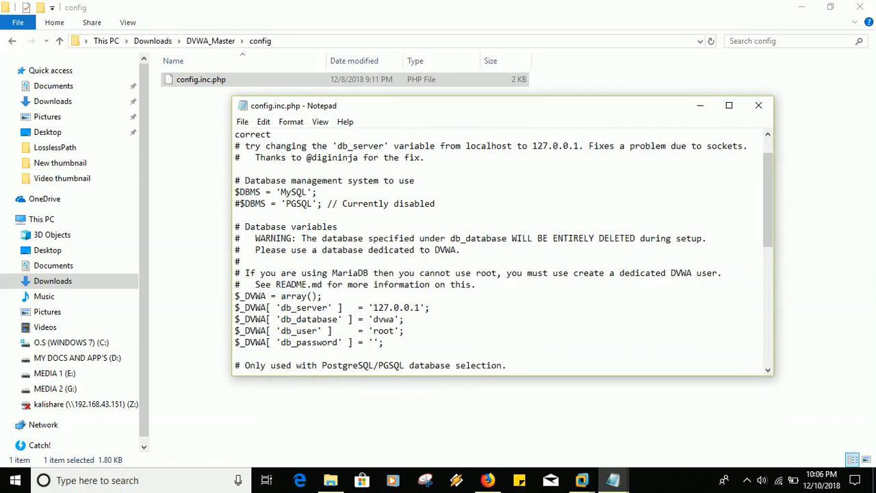
- Enter a database password as the db_password value in config.inc.php and clear it so the quotes are empty
click(377, 343)
text(password)
key(shift+Left)
key(shift+Left)
key(shift+Left)
key(shift+Left)
key(shift+Left)
key(shift+Left)
key(shift+Left)
key(shift+Left)
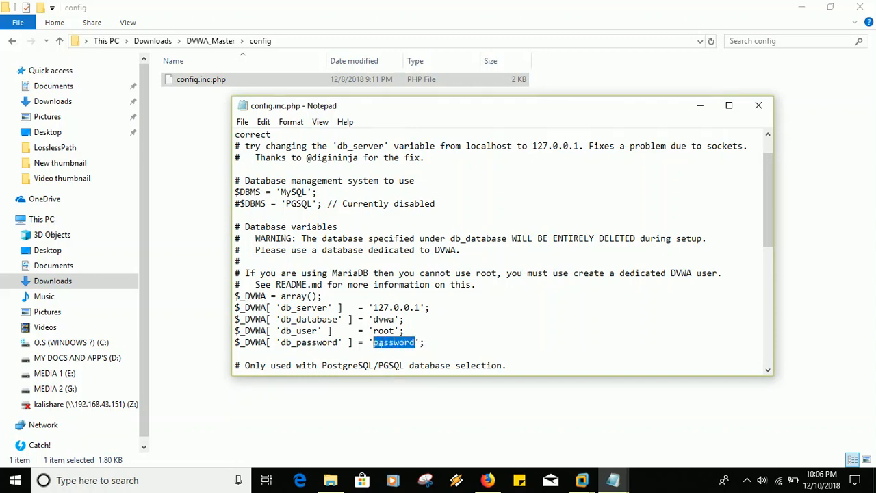
key(BackSpace)
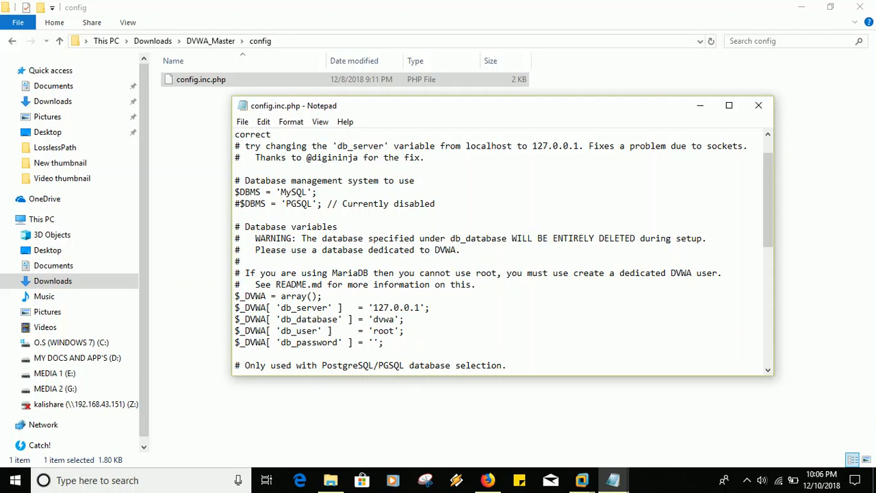
click(387, 343)
click(500, 347)
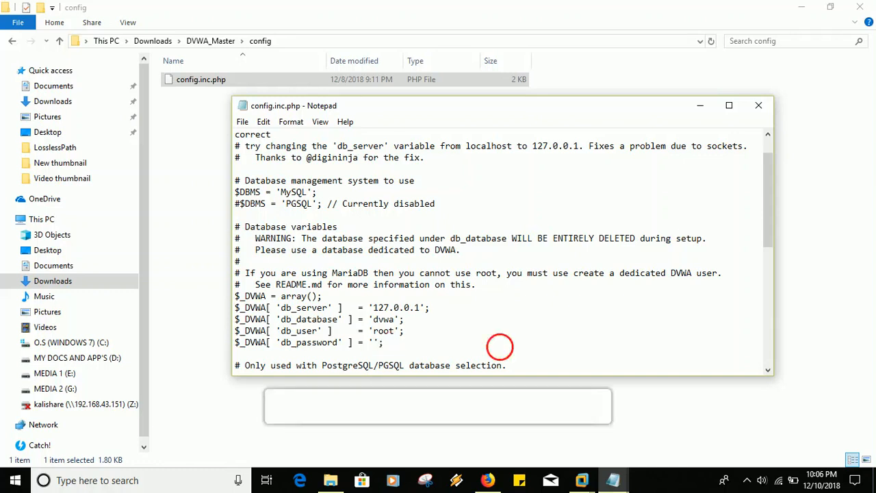
- Save config.inc.php with its empty db_password value and close the file
key(ctrl+s)
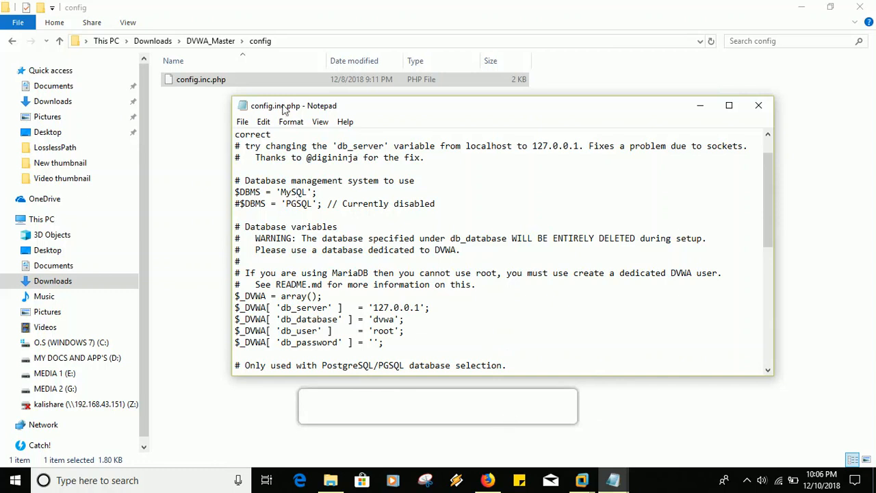
click(242, 122)
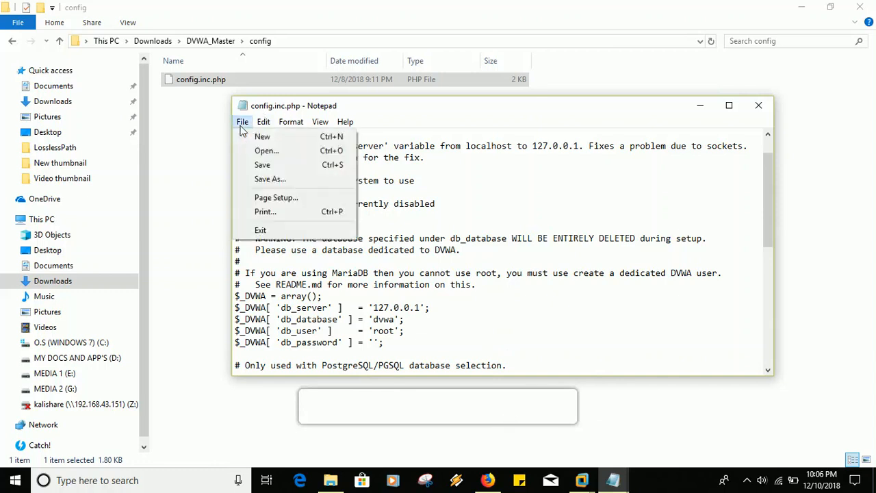
click(262, 164)
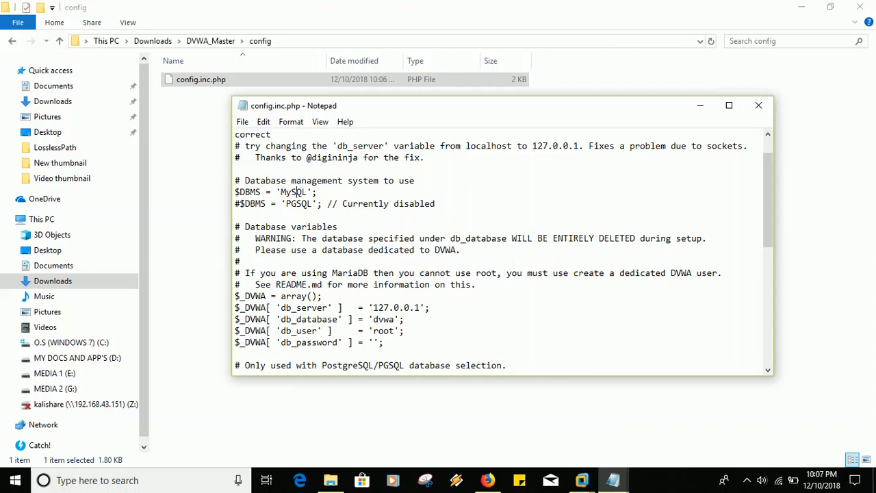
click(760, 106)
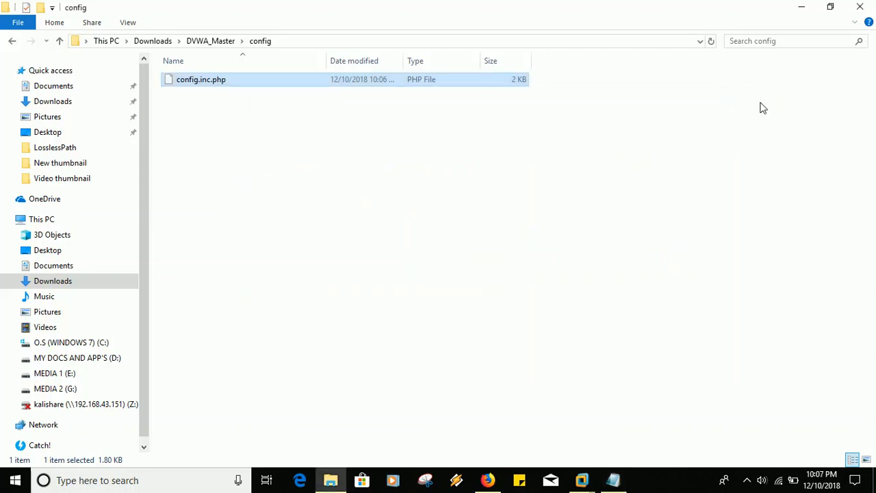
- Return from the config folder to its parent folder, DVWA_Master
click(420, 197)
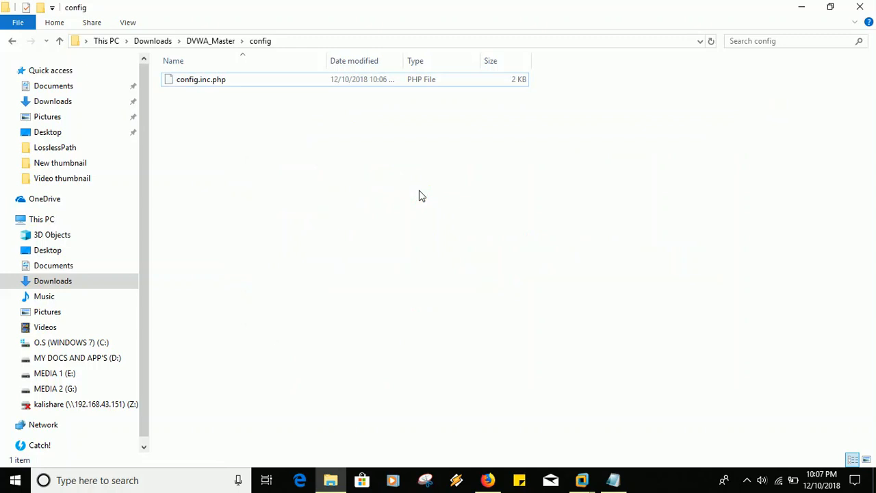
key(BackSpace)
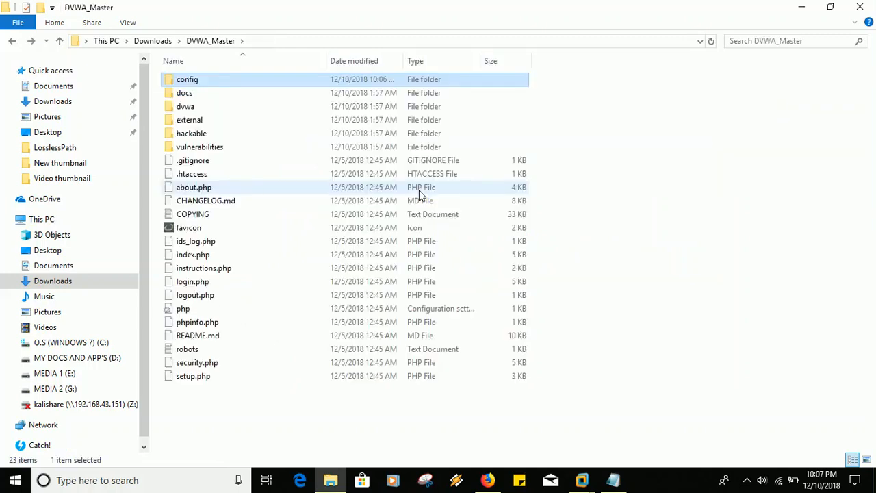
- Go up to the Downloads folder and rename the DVWA_Master folder to DVWA
key(BackSpace)
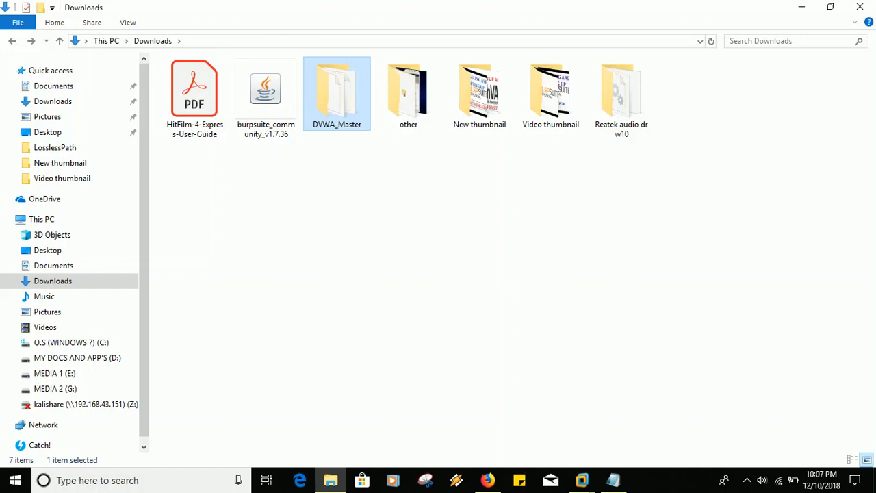
key(F2)
key(BackSpace)
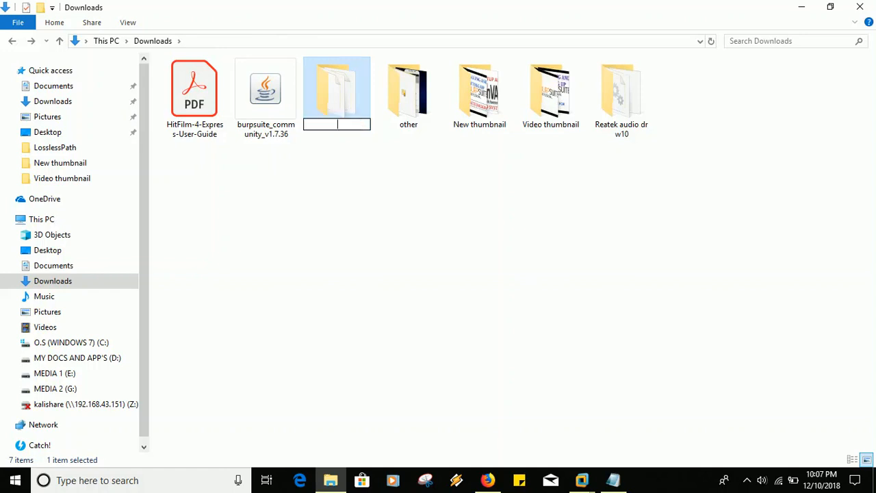
text(DVWA)
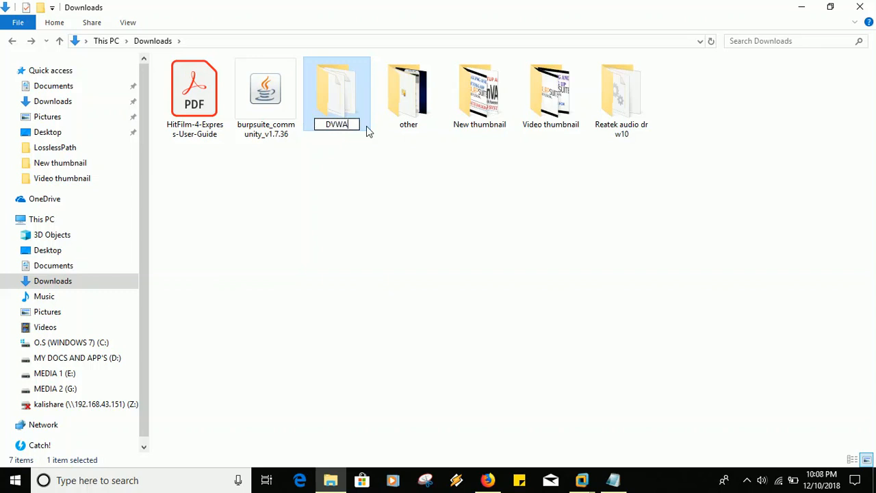
key(Return)
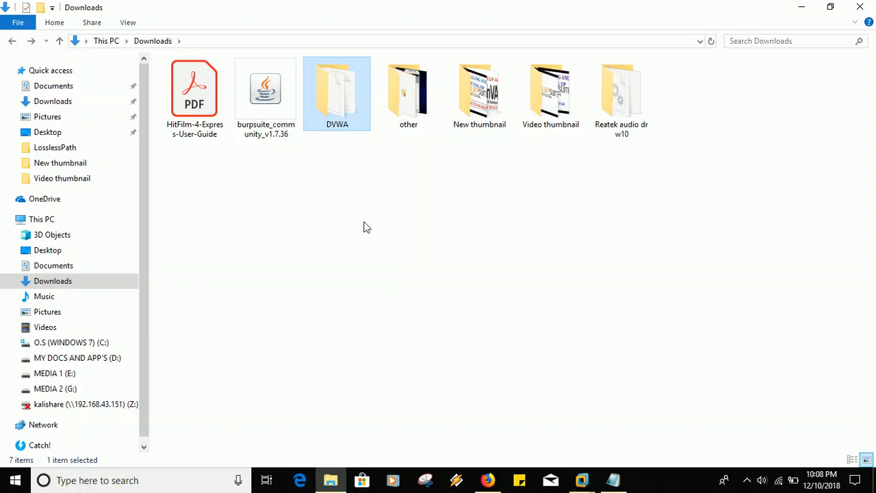
- Browse the C: drive to the htdocs folder inside xampp and select its DVWA folder
click(78, 346)
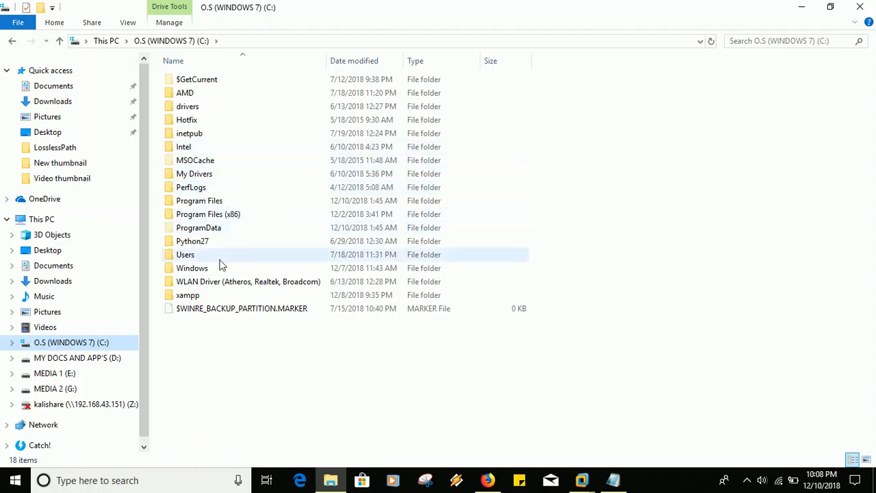
click(192, 299)
double_click(206, 296)
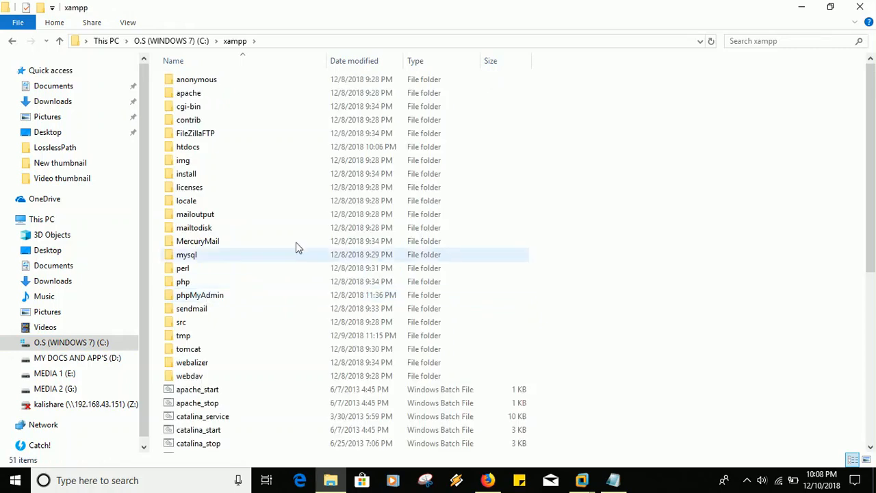
click(196, 150)
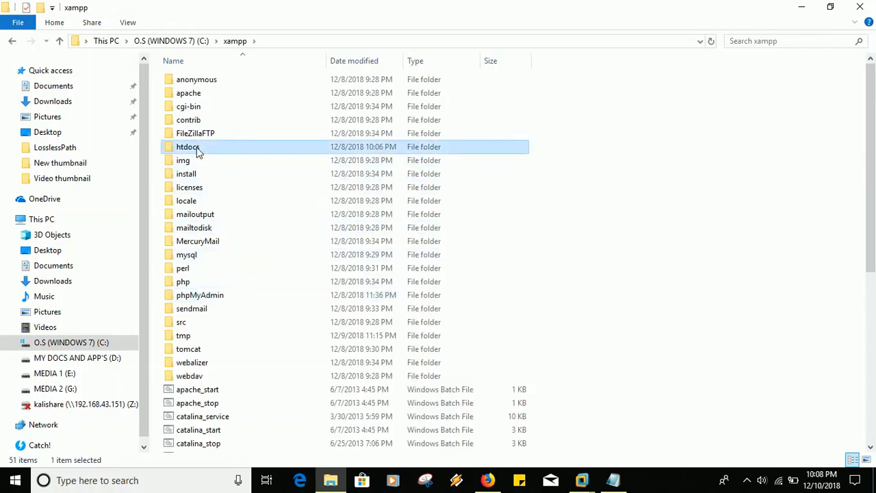
double_click(197, 152)
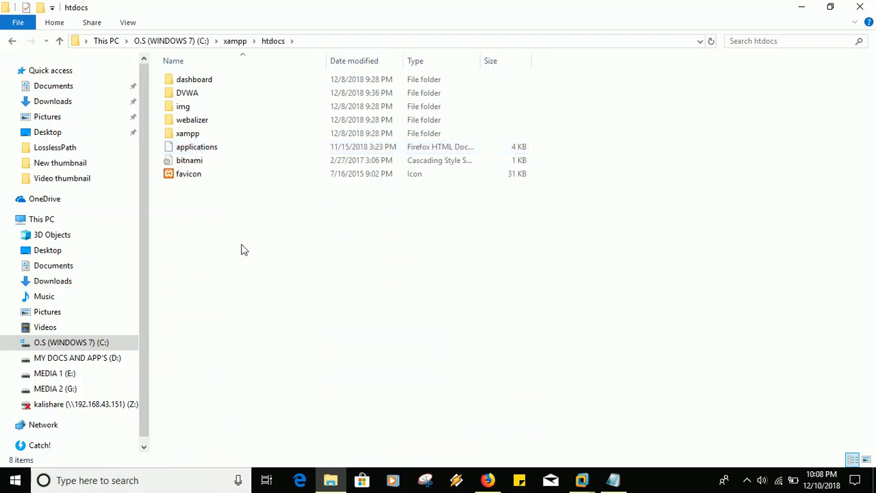
click(203, 93)
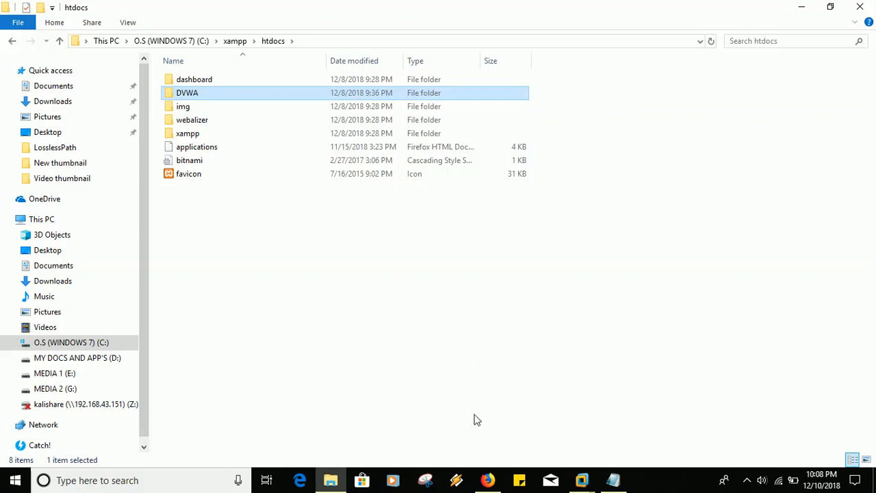
mouse_move(489, 483)
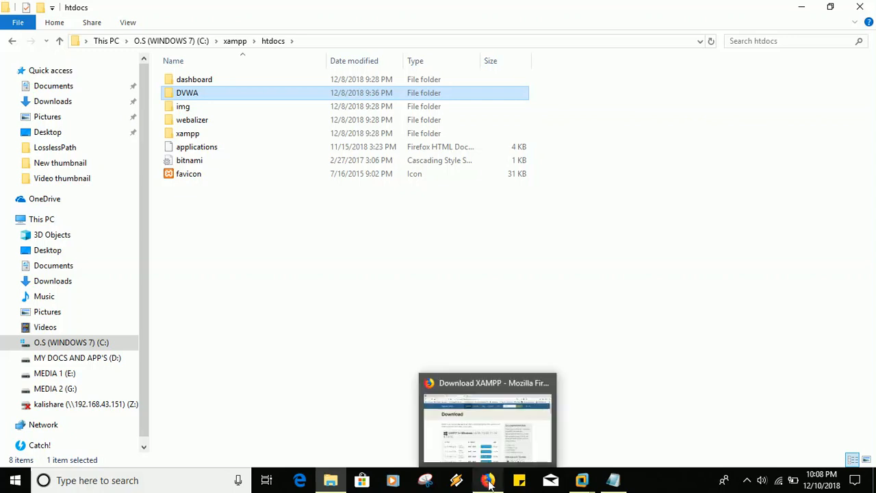
- Return to the Downloads folder and launch burpsuite_community_v1.7.36
click(295, 337)
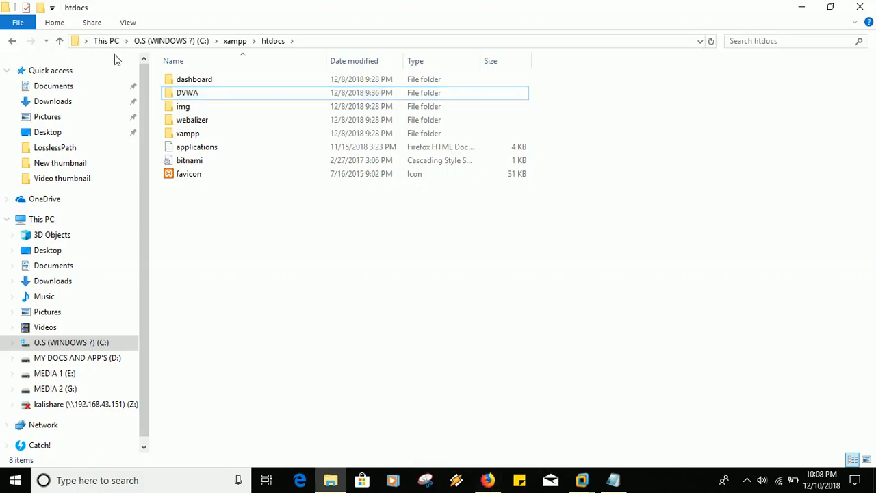
click(68, 101)
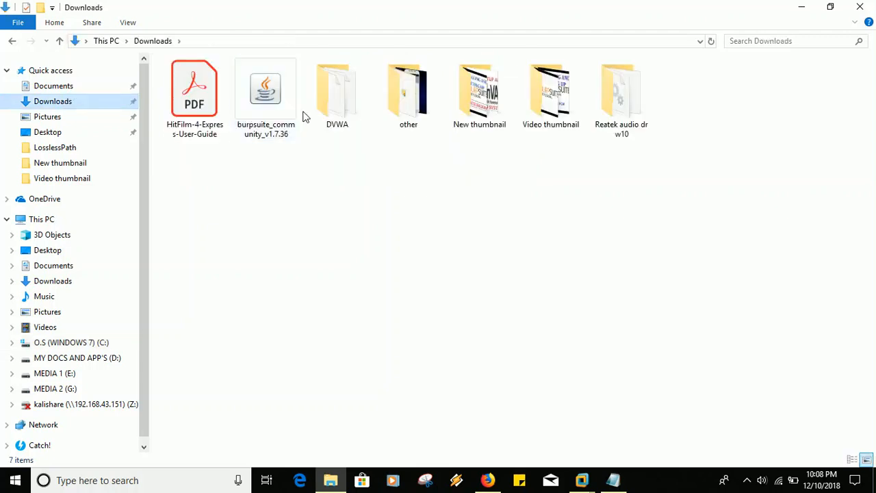
double_click(277, 118)
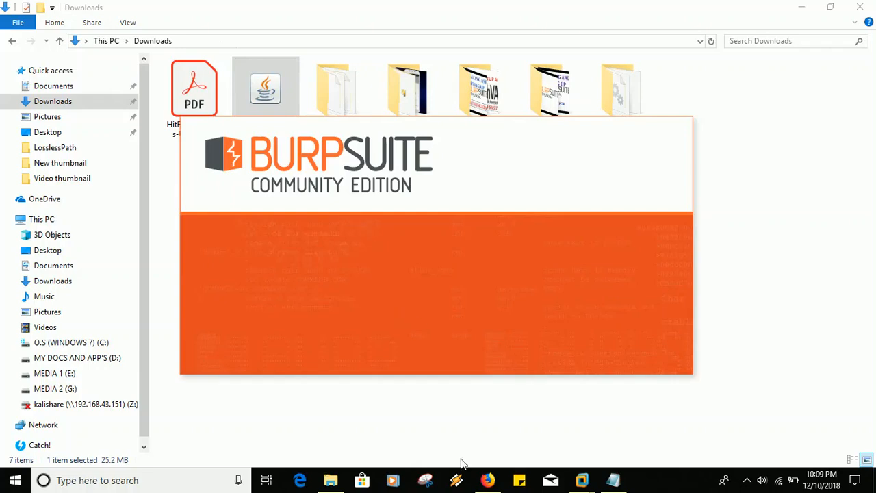
- Switch to Firefox and open its options page in a new tab
click(488, 481)
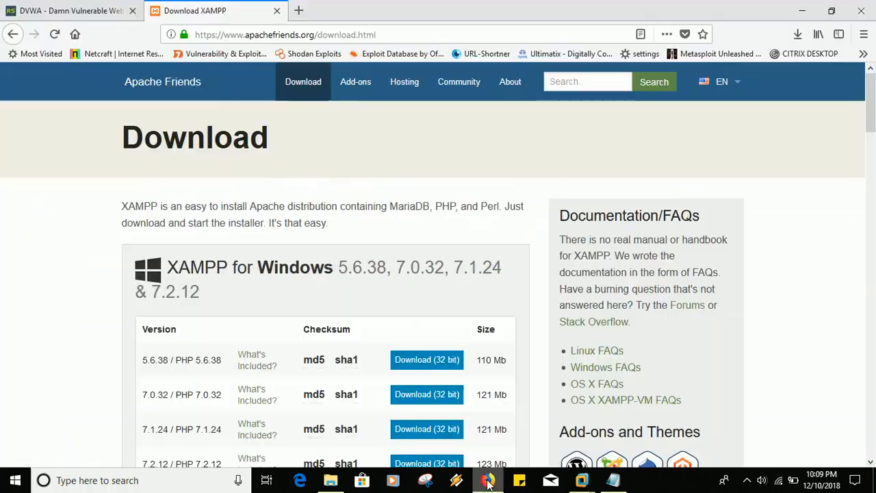
click(300, 10)
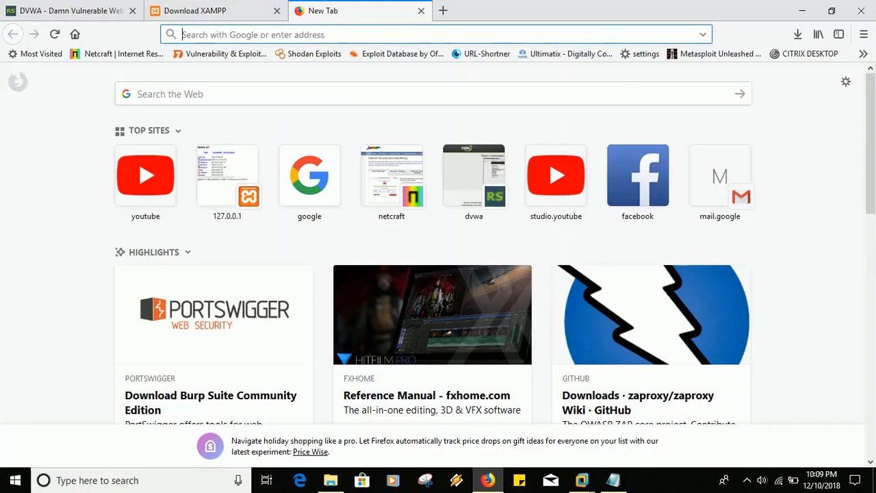
click(638, 57)
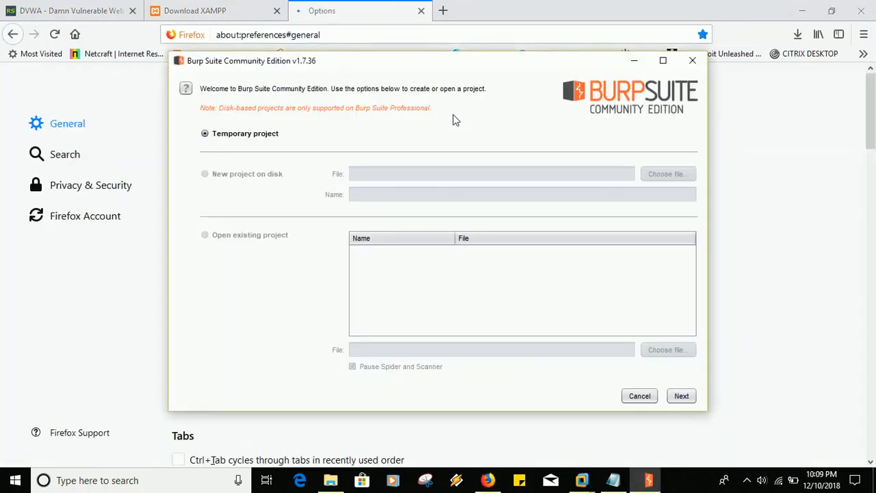
- Start Burp Suite with a temporary project and the Burp defaults, and minimise its window
click(682, 397)
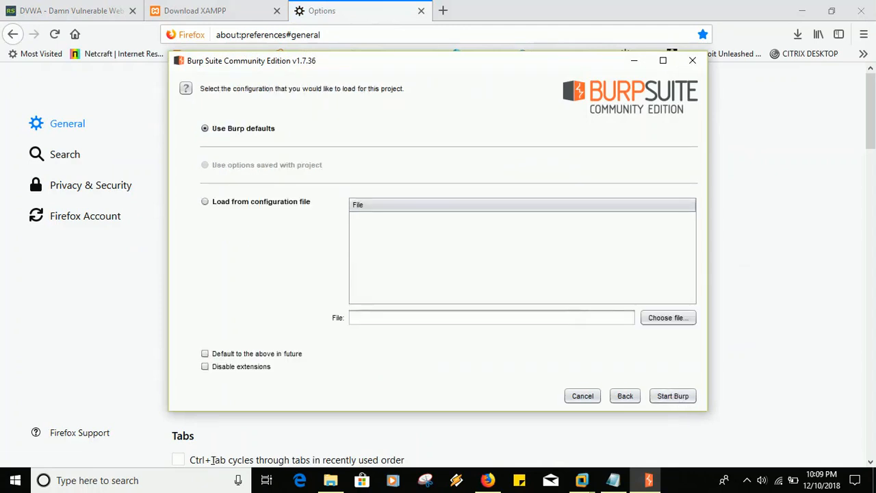
click(670, 394)
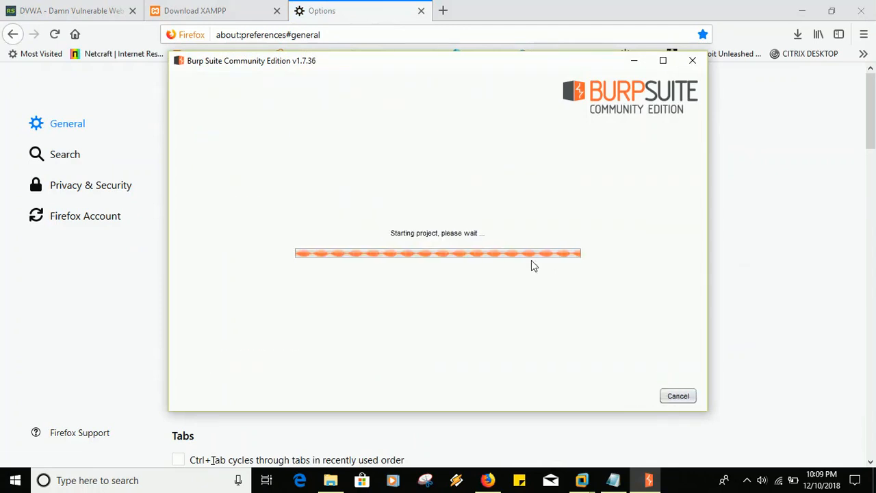
click(630, 61)
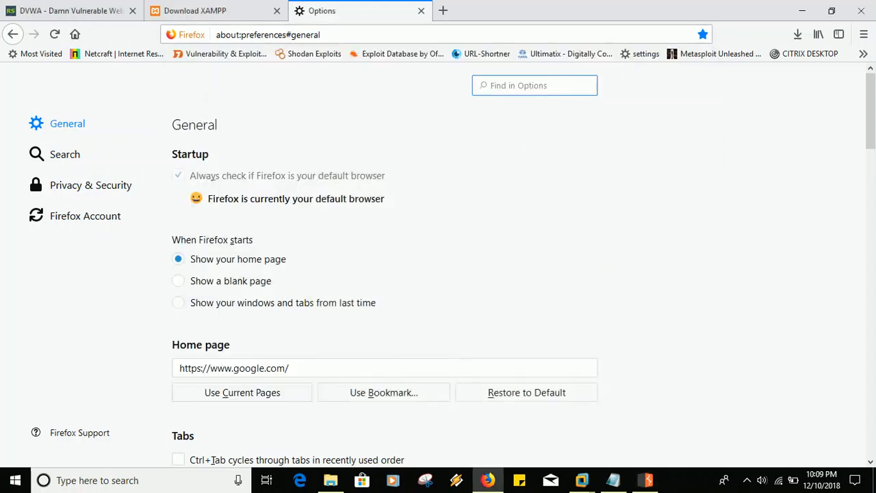
- Find Firefox's network proxy settings and apply the manual proxy configuration 127.0.0.1, port 8080, for all protocols
text(xy)
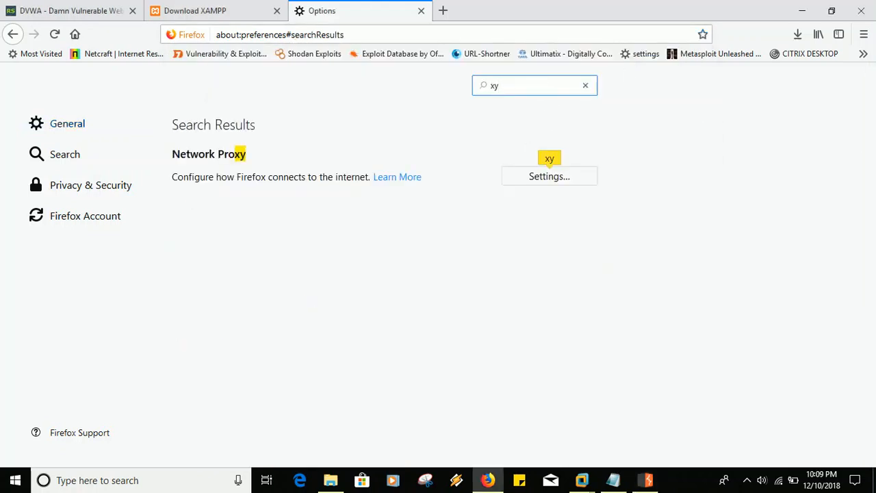
click(538, 185)
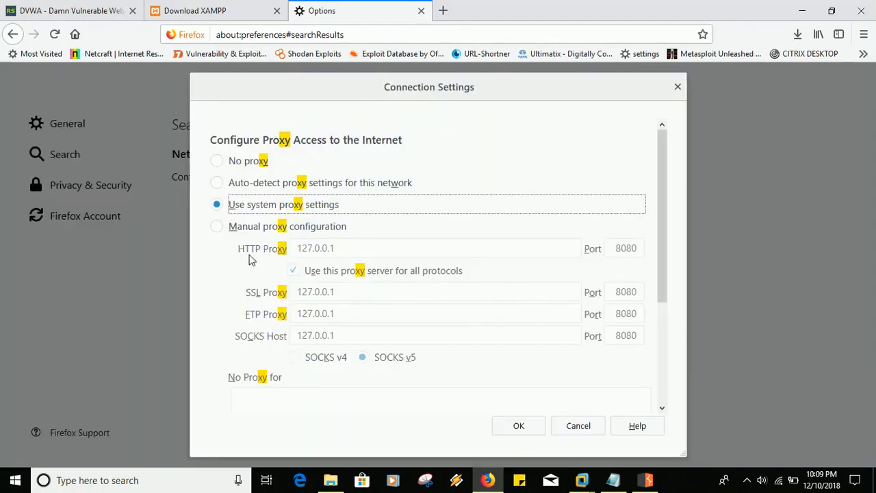
click(217, 226)
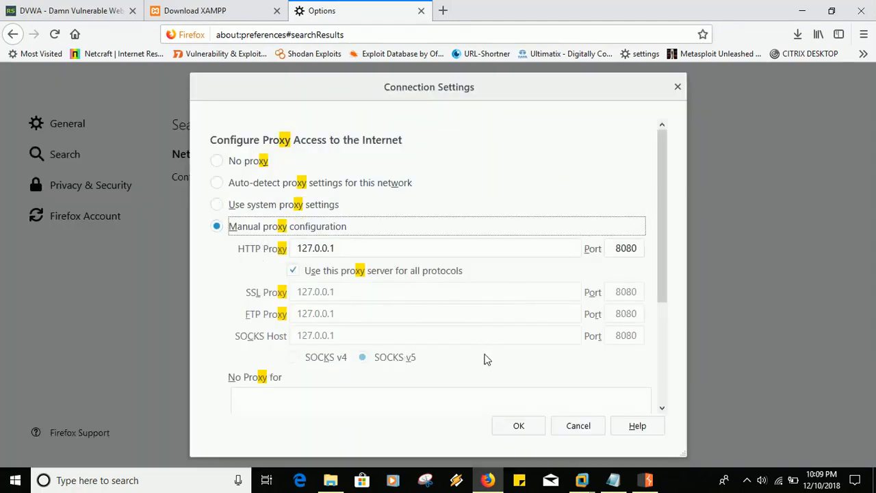
click(359, 254)
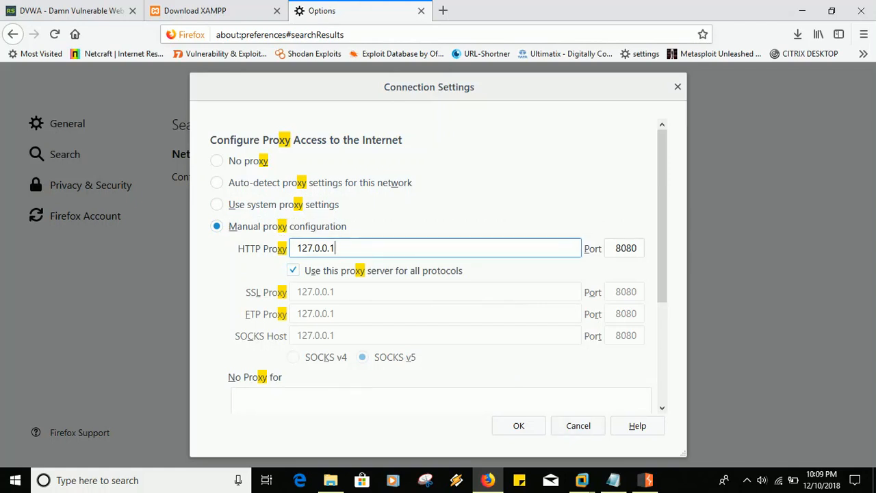
scroll(662, 317, down, 4)
scroll(658, 254, up, 3)
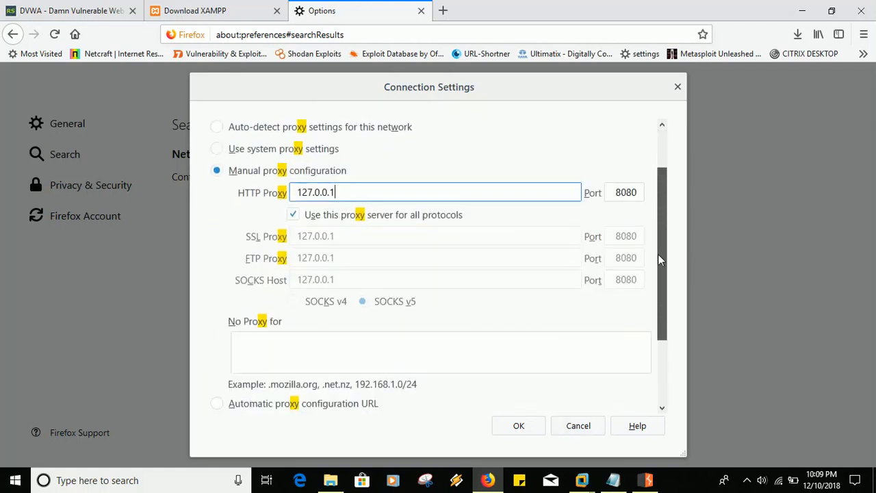
click(520, 427)
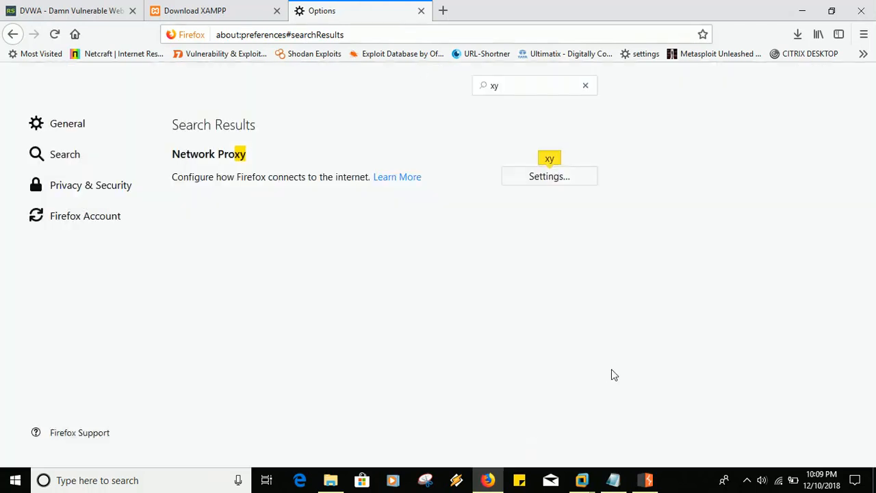
- Switch to Burp Suite and turn off interception in its proxy
click(656, 482)
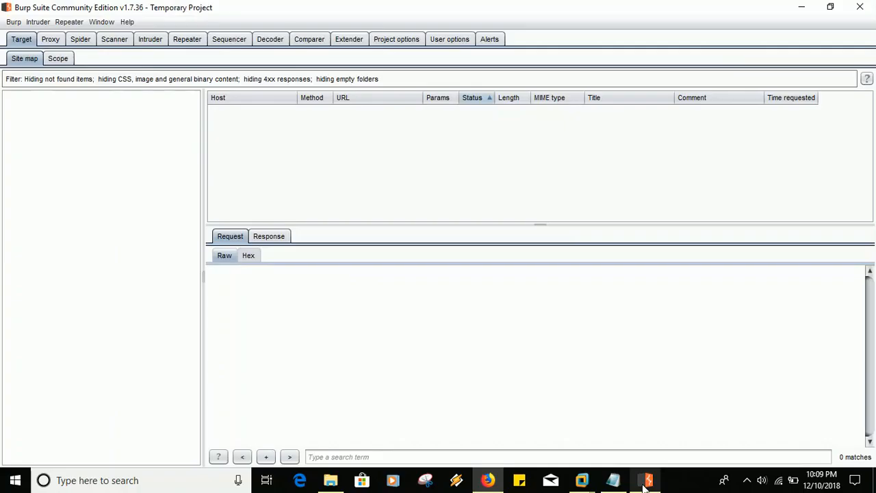
click(50, 40)
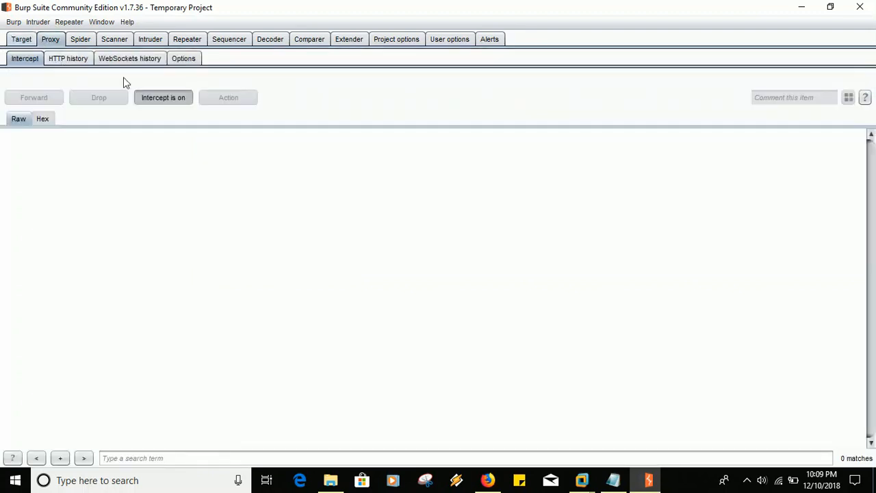
click(179, 99)
- Check the interface of the listener in Burp's proxy options, and minimise Burp Suite
click(191, 61)
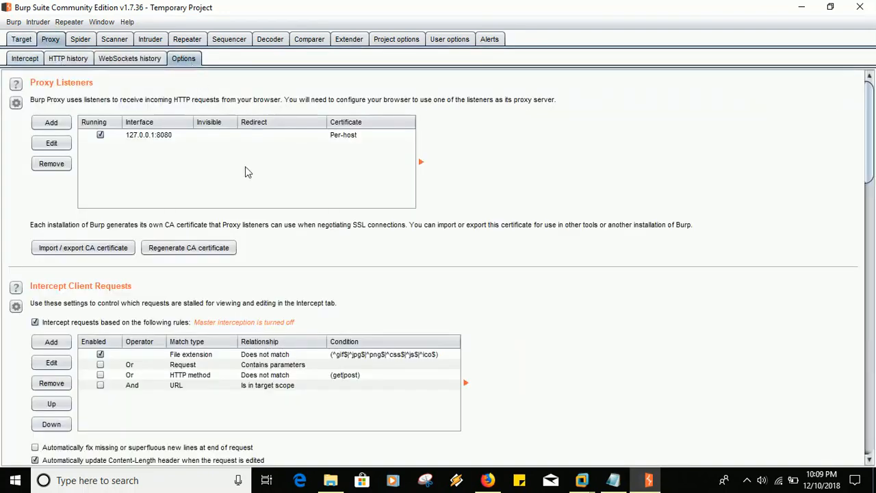
click(140, 137)
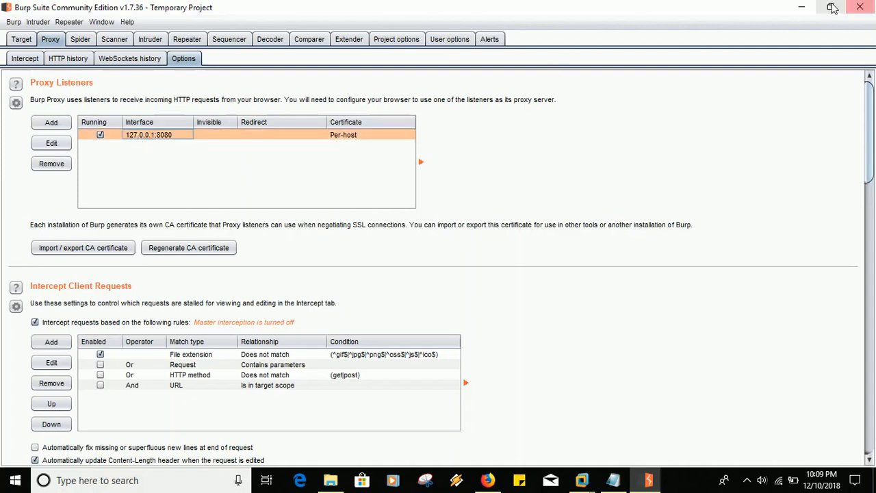
click(808, 12)
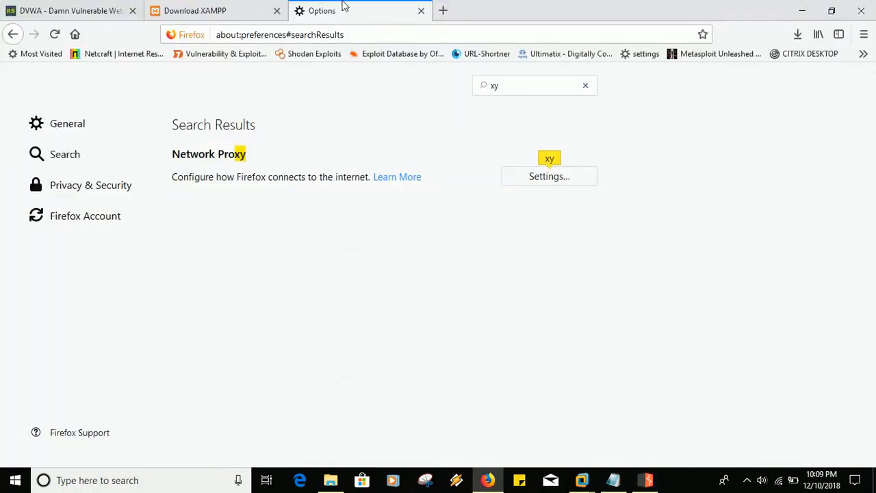
- Close the Firefox options tab and return to the Download XAMPP page
click(421, 11)
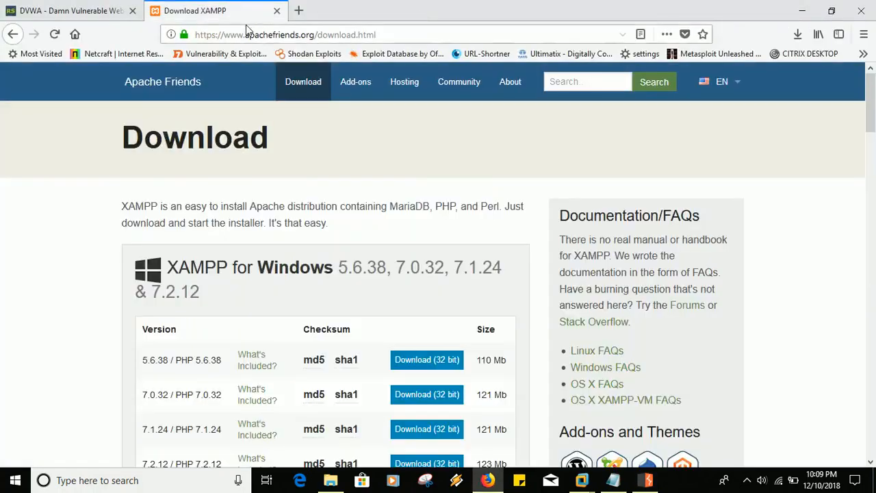
click(298, 12)
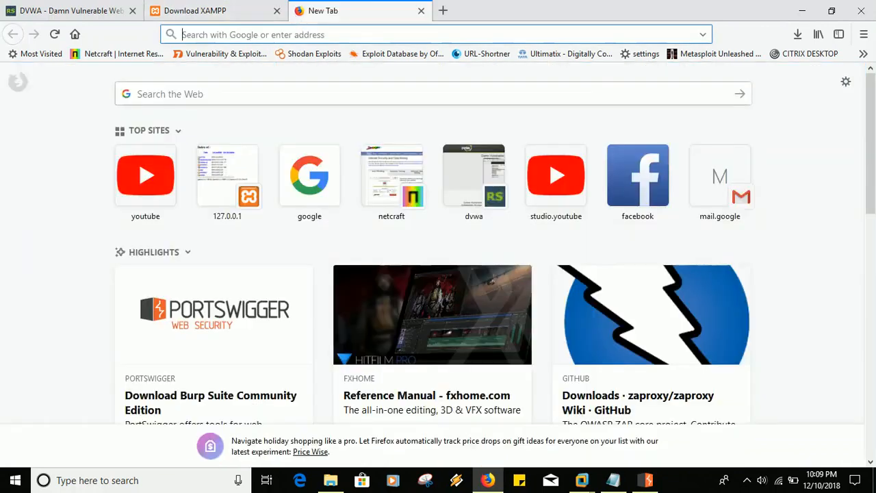
click(421, 11)
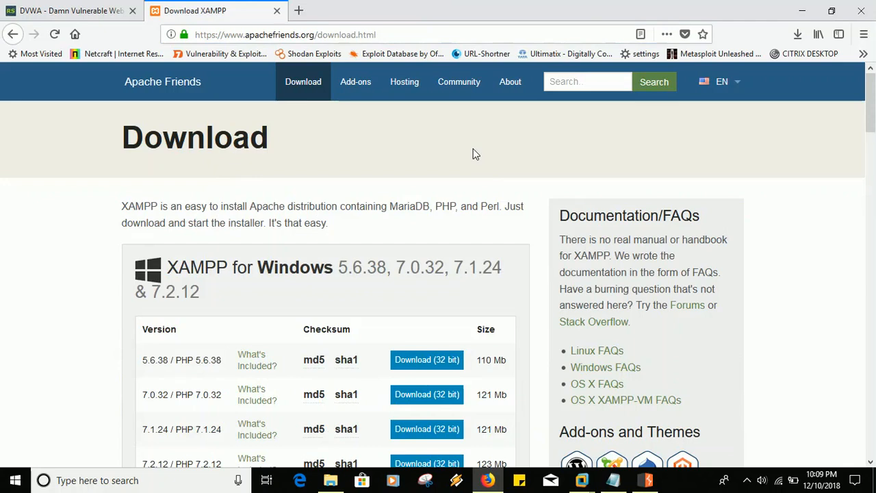
- Find and launch the XAMPP Control Panel desktop app
key(super)
text(x)
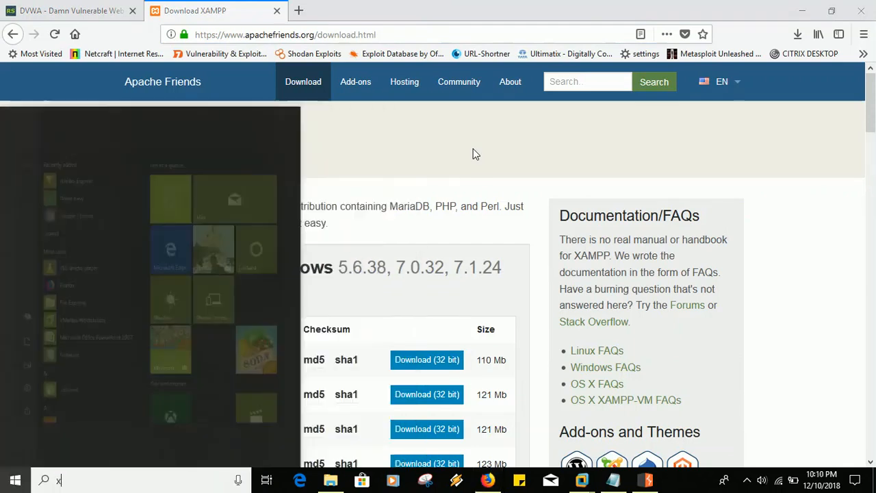
text(am)
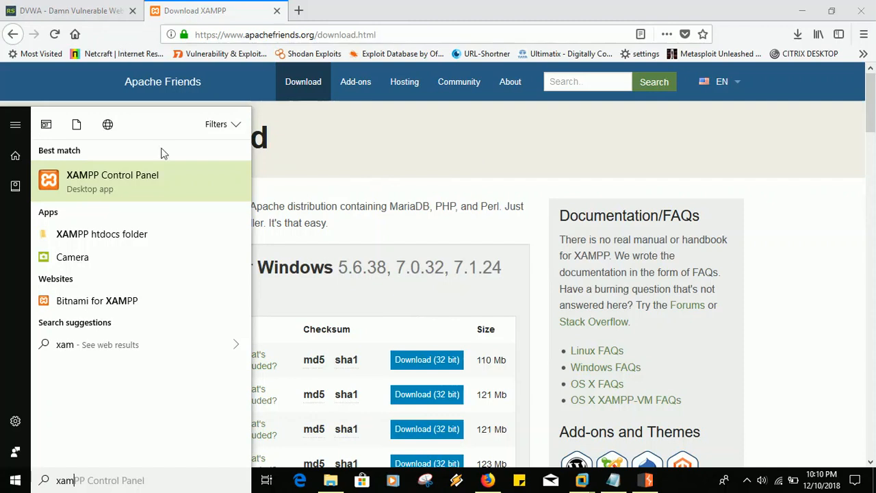
click(164, 180)
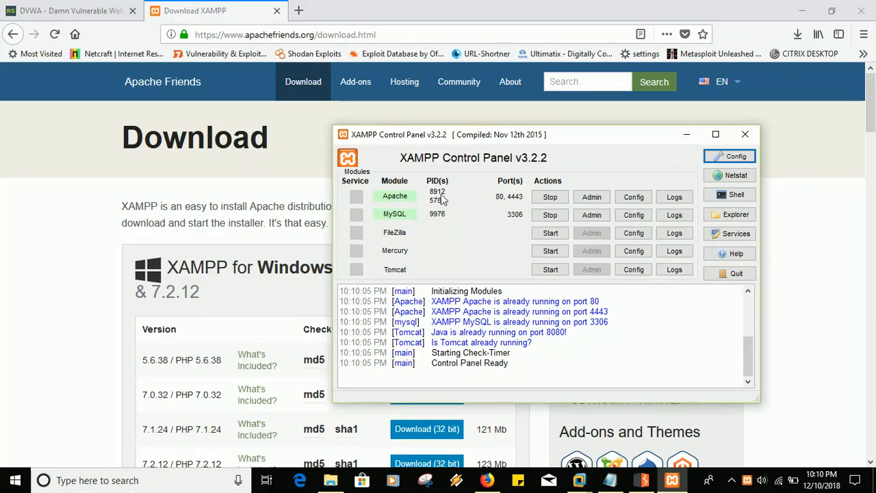
- Stop the Apache and MySQL modules, start both again, and minimise the XAMPP Control Panel
click(544, 198)
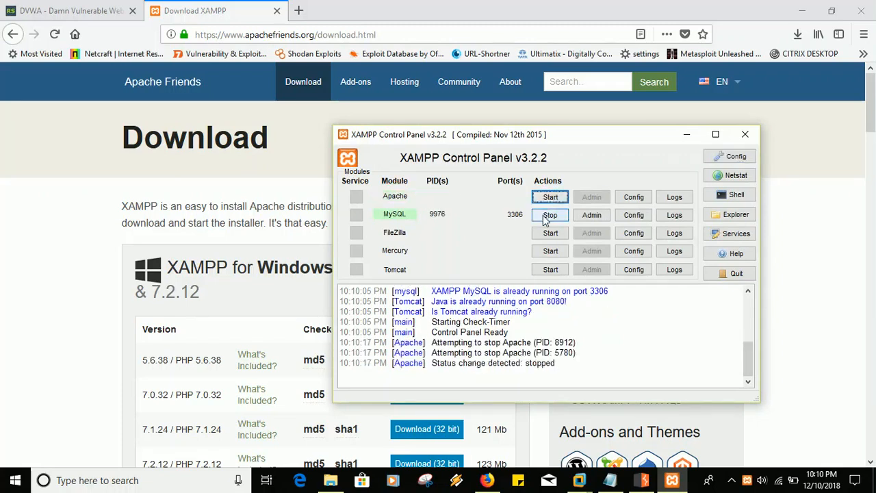
click(548, 215)
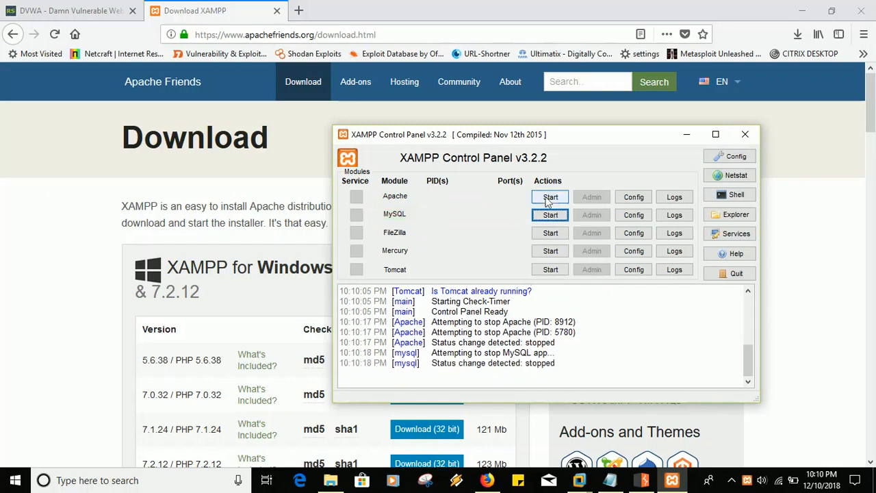
click(551, 200)
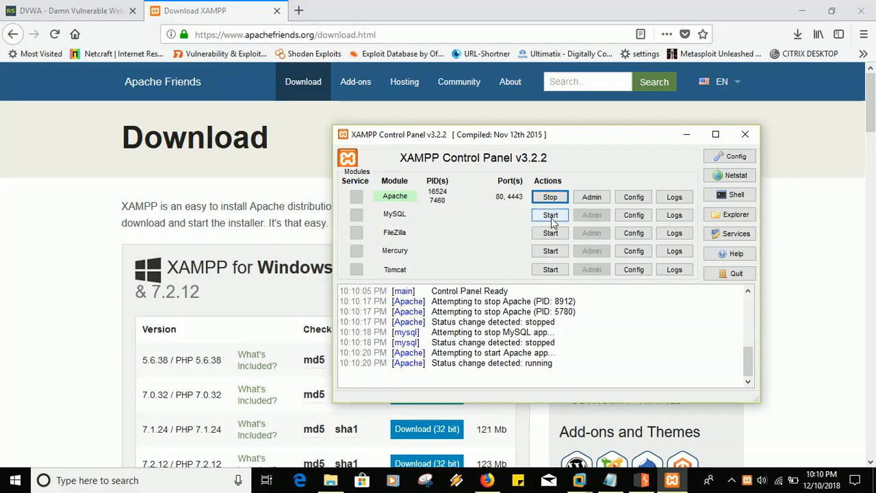
click(540, 215)
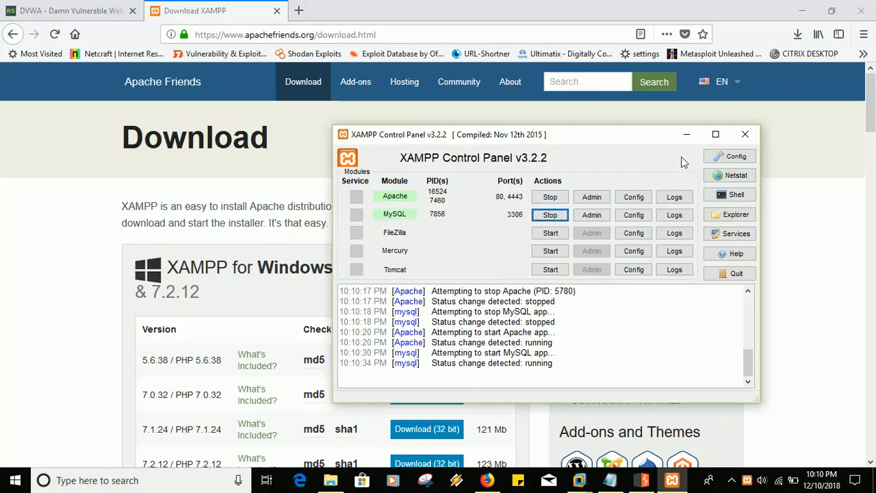
click(686, 134)
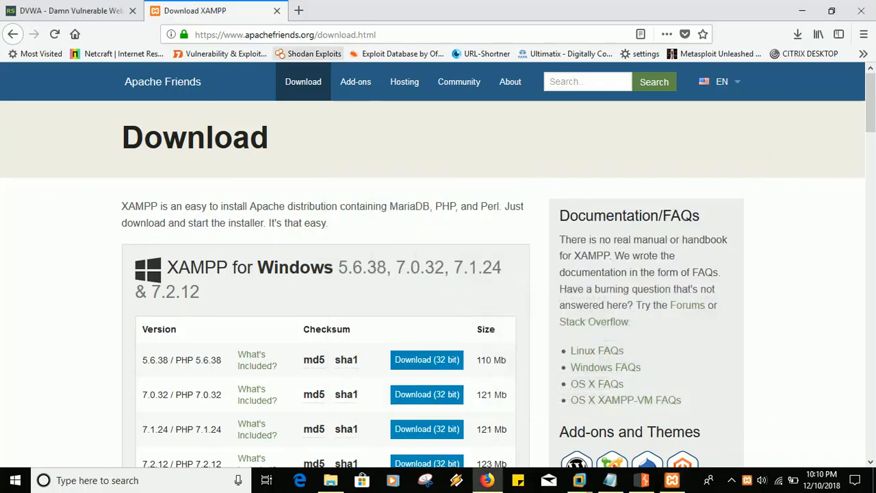
- Load the local server index at 127.0.0.1 in a new Firefox tab
click(299, 11)
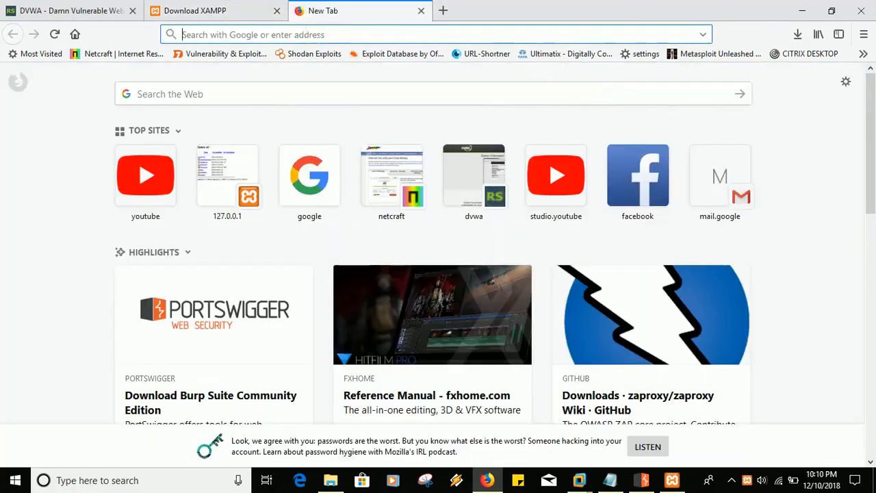
text(127.0.0.1/)
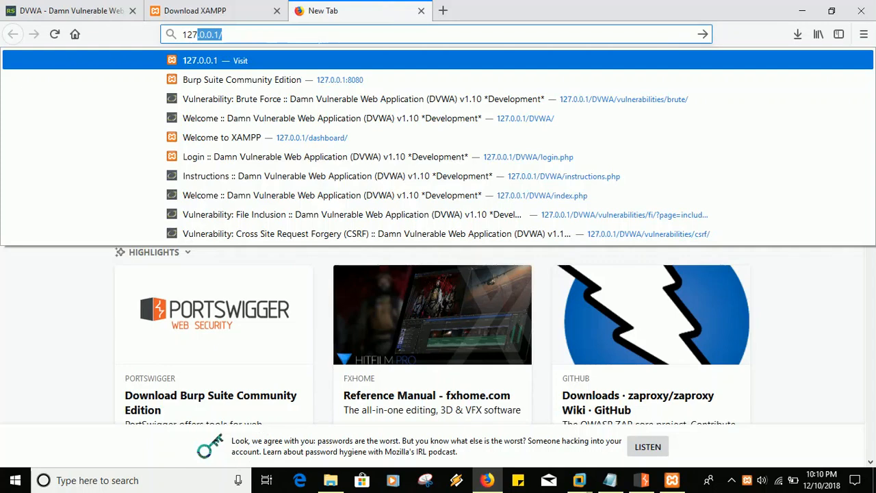
key(Return)
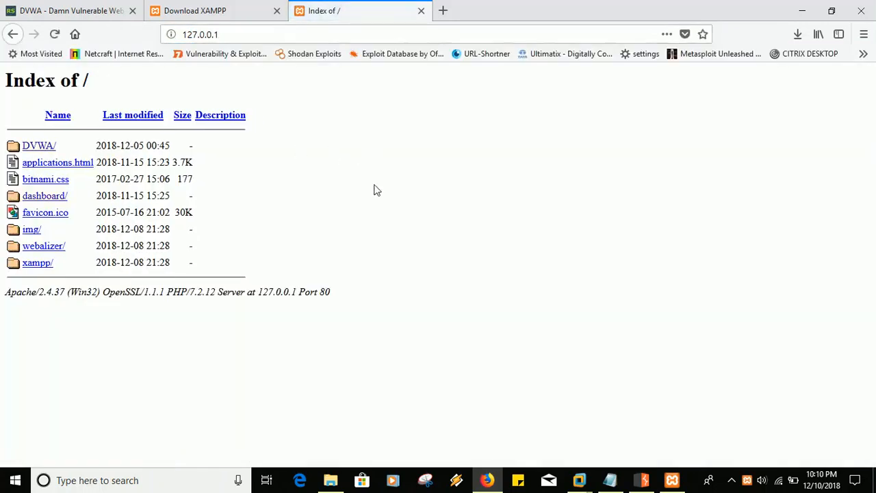
- Open C:\xampp\htdocs in File Explorer, compare its contents with the 127.0.0.1 index beside it, and return to Firefox
click(330, 479)
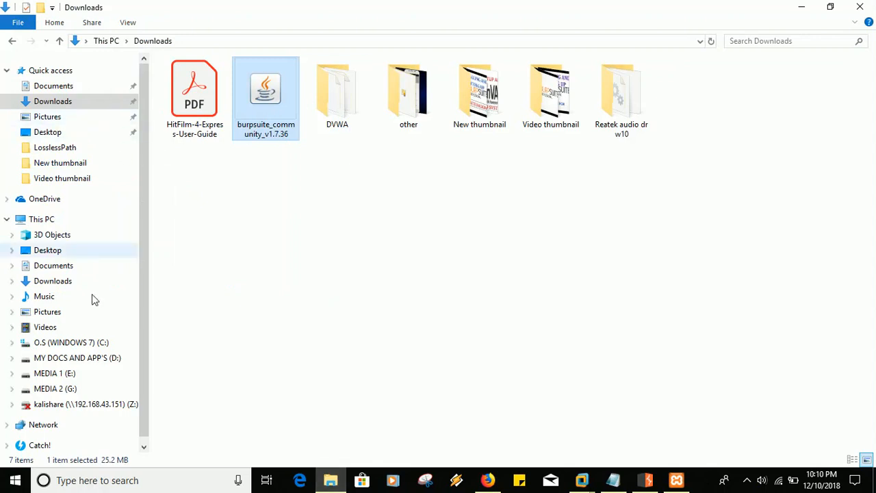
click(72, 343)
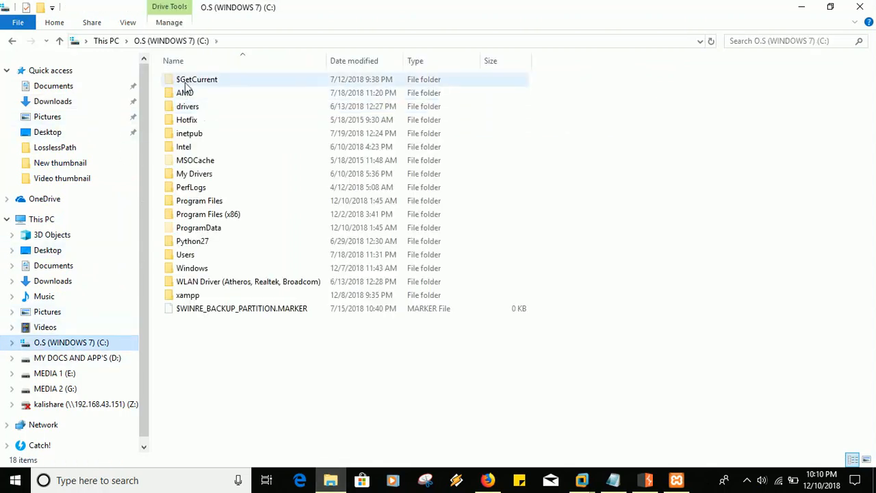
double_click(187, 294)
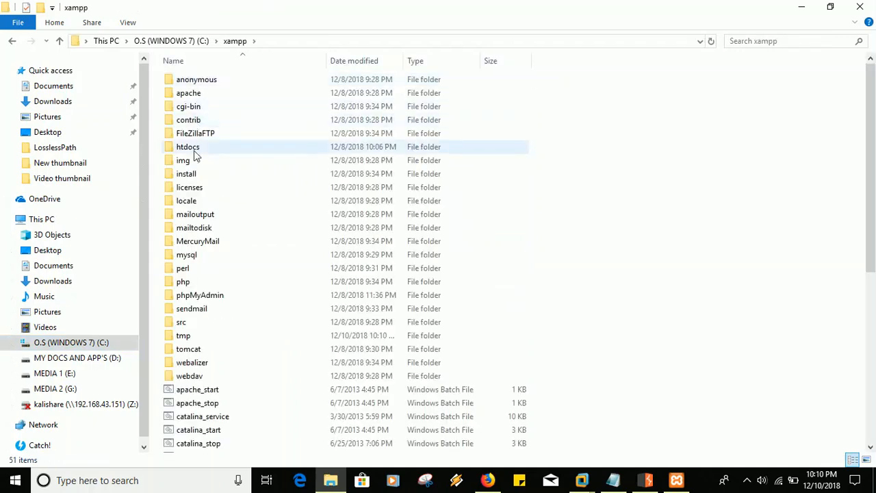
click(193, 151)
double_click(193, 151)
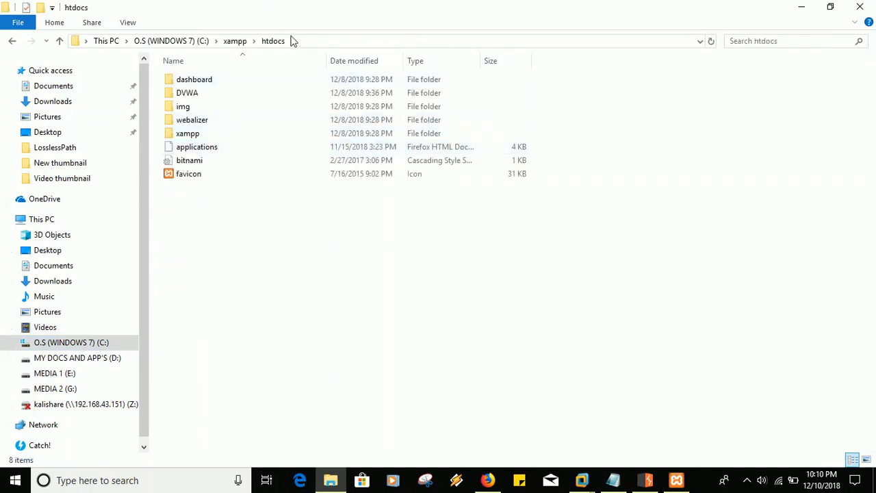
double_click(273, 13)
drag(274, 12, 490, 58)
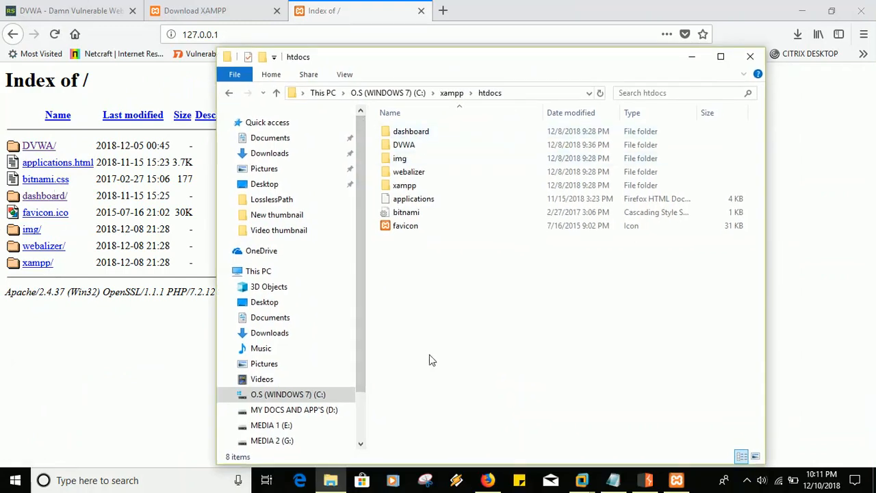
click(128, 393)
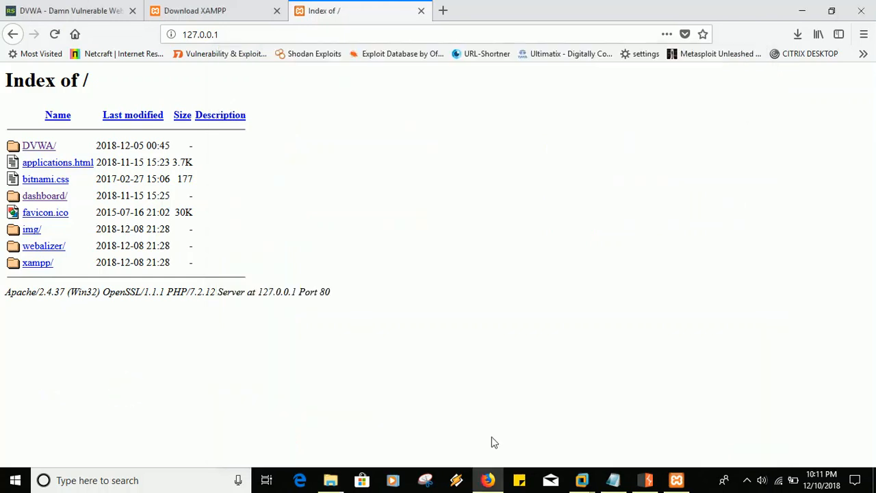
- Check the module ports in the XAMPP Control Panel and the proxy listener in Burp Suite, minimising both windows
click(676, 480)
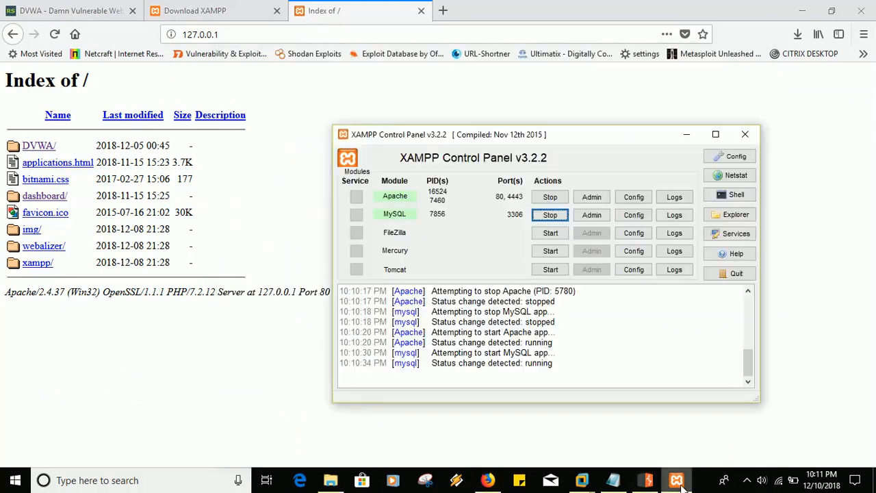
click(686, 134)
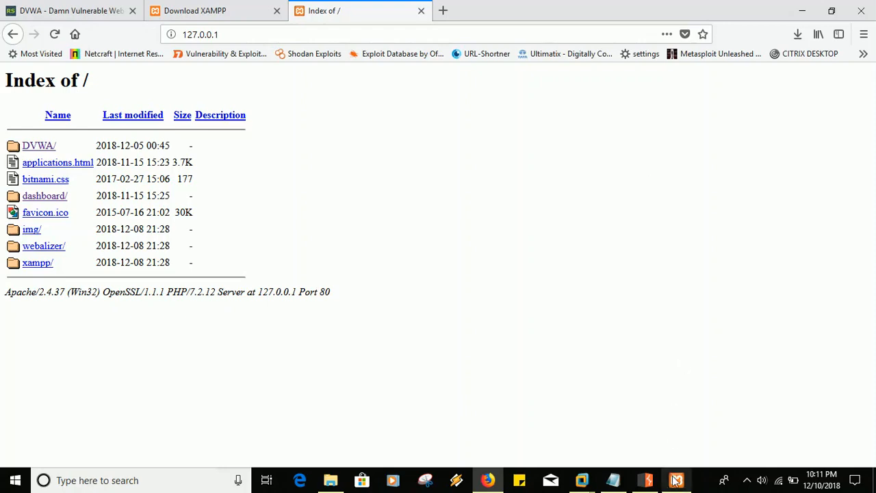
mouse_move(677, 483)
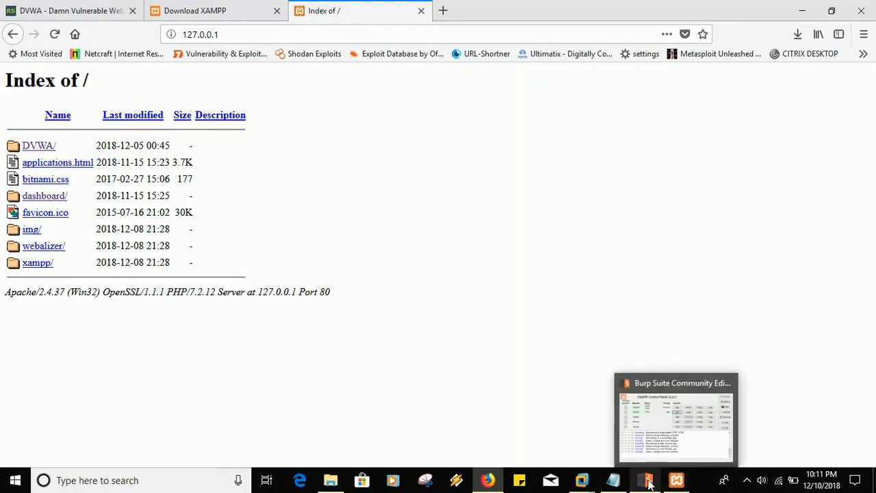
click(648, 482)
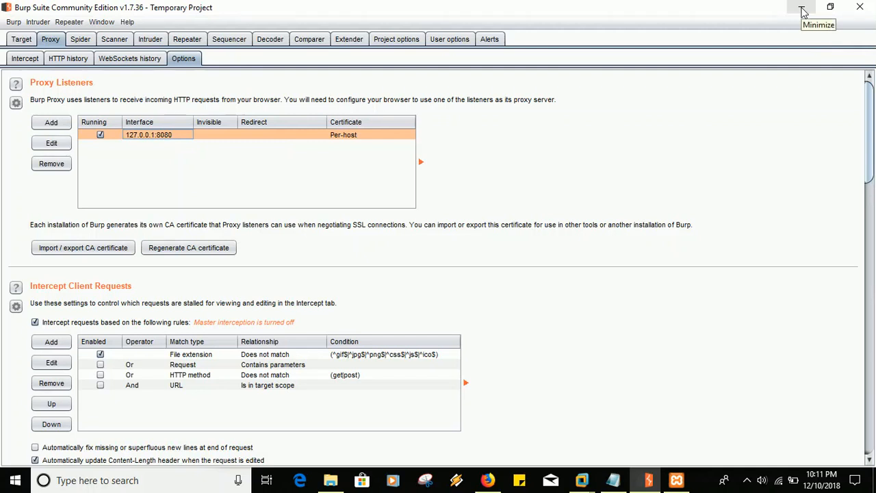
click(803, 11)
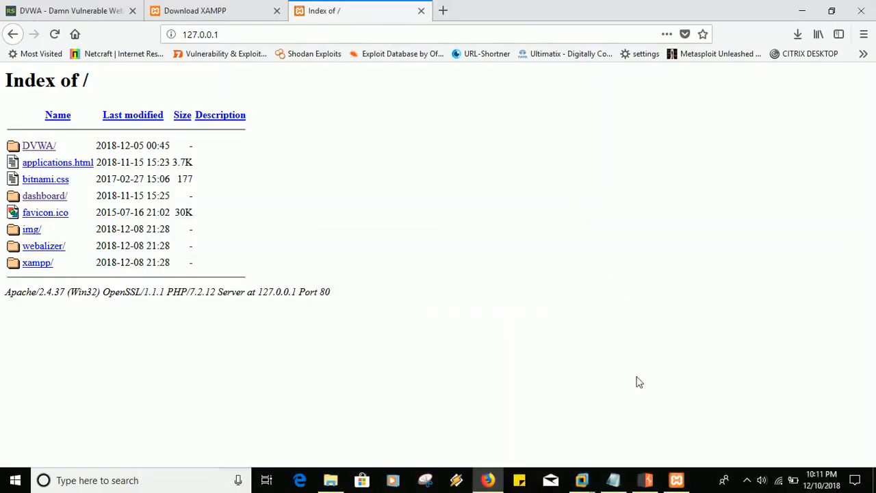
- Review Apache's entry in the XAMPP Control Panel and the htdocs folder in File Explorer, and return to the 127.0.0.1 page in Firefox
click(676, 481)
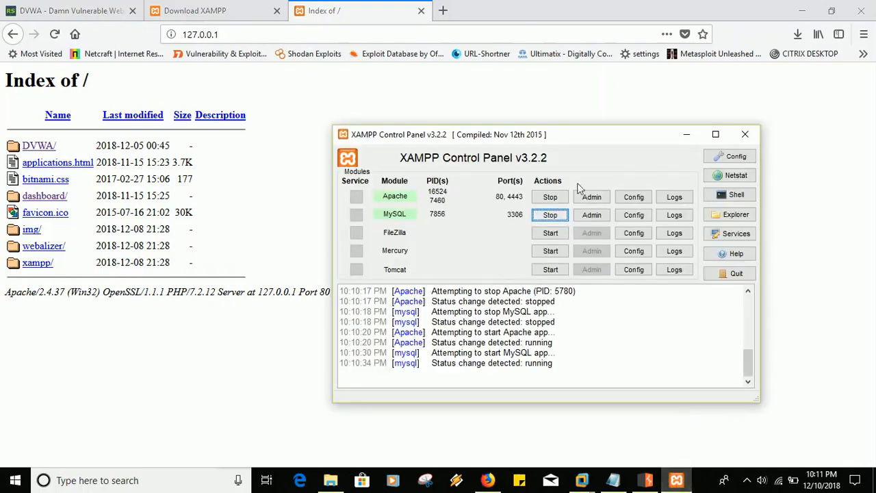
drag(530, 128, 487, 100)
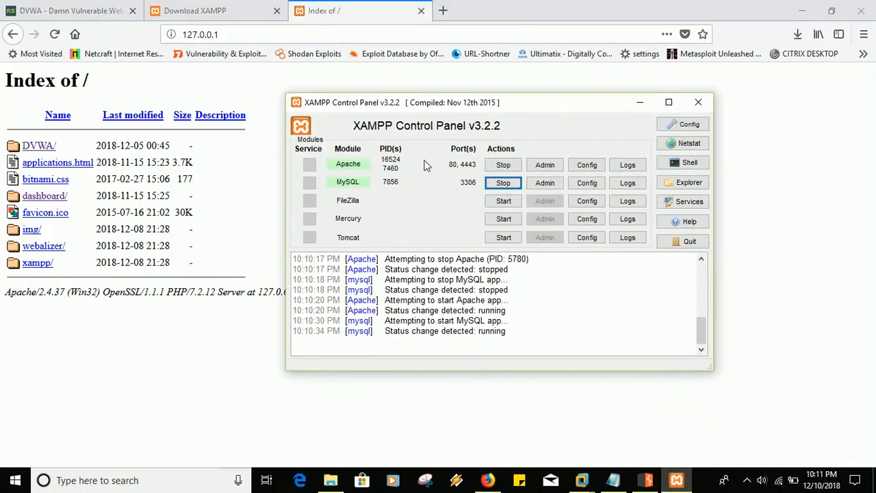
click(385, 163)
click(330, 480)
mouse_move(456, 300)
mouse_down()
mouse_move(403, 223)
mouse_move(402, 168)
mouse_move(442, 303)
mouse_up()
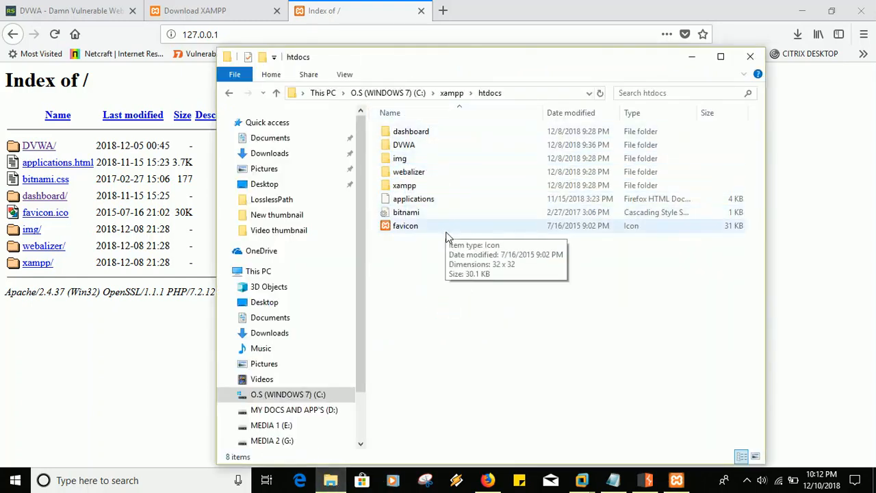
click(454, 281)
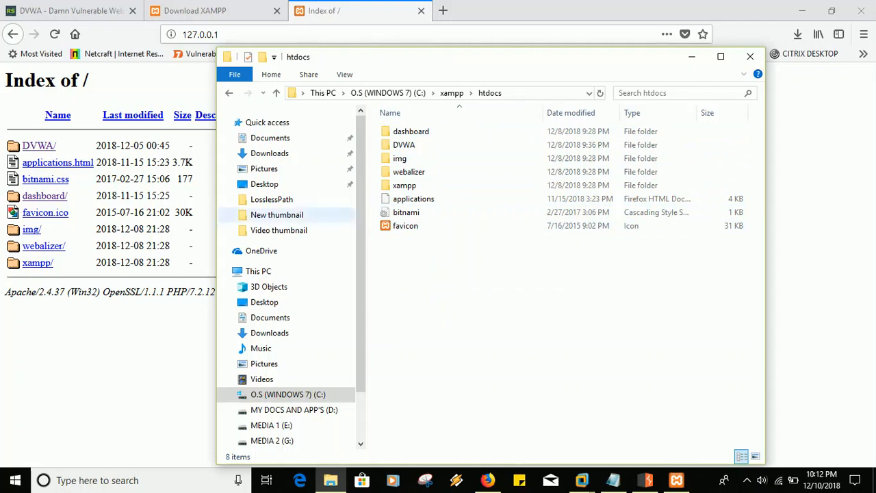
click(180, 94)
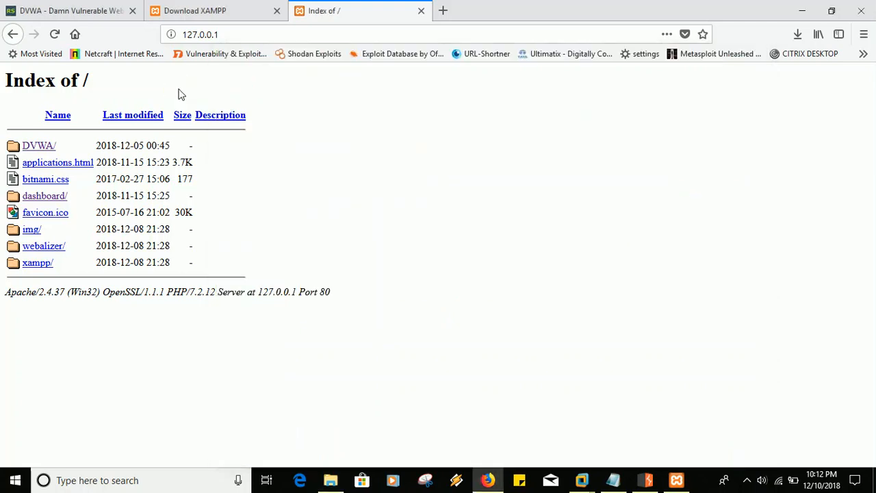
- Open the DVWA directory from the 127.0.0.1 index page
click(219, 34)
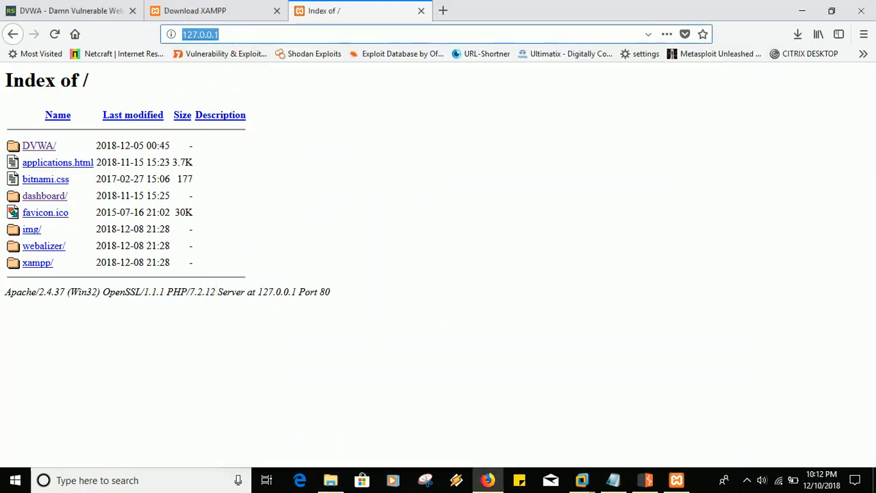
click(192, 70)
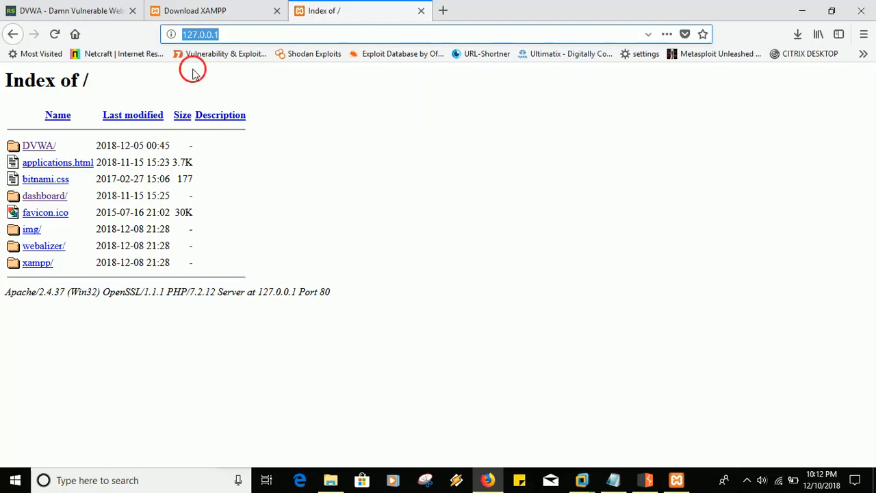
click(41, 147)
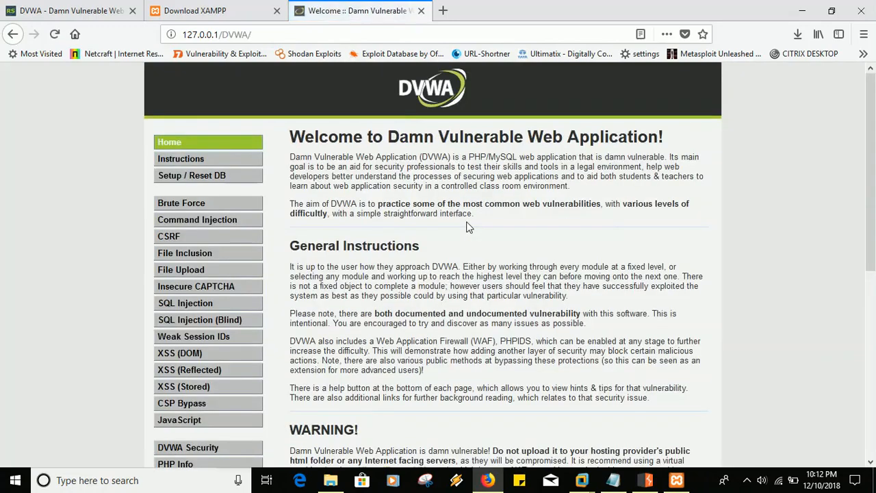
- Log out of DVWA and log back in as admin with the account password
scroll(194, 215, down, 4)
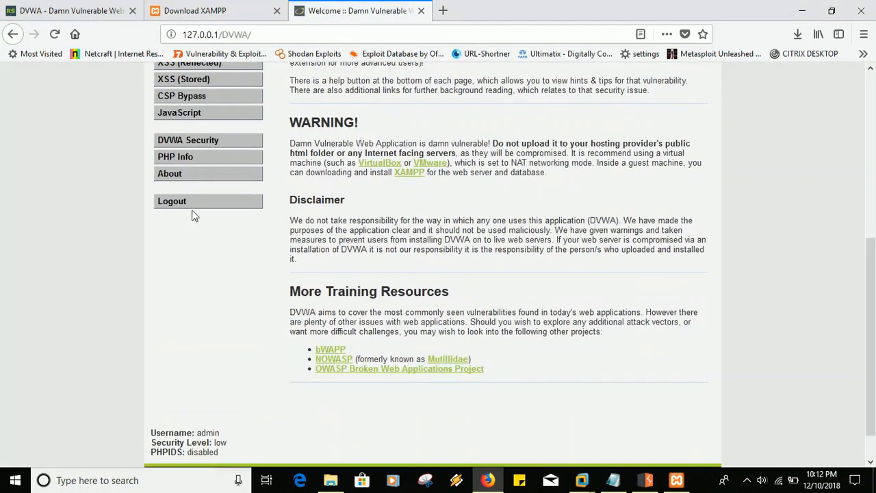
click(180, 204)
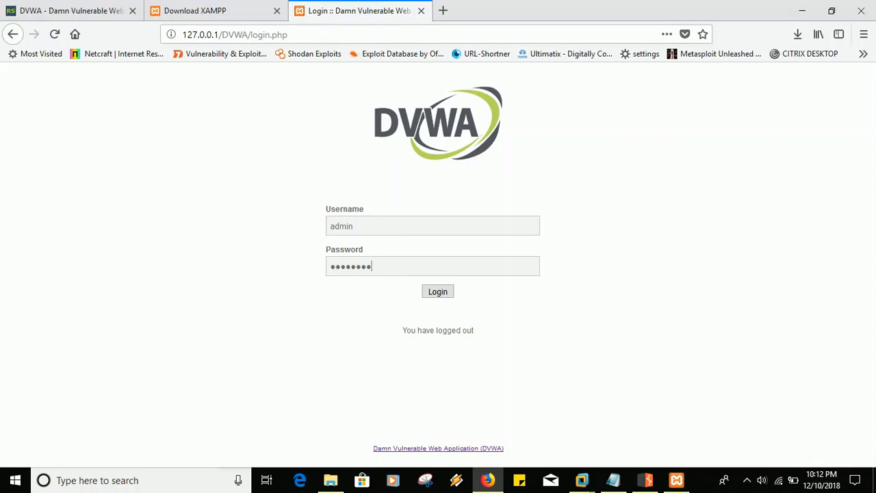
click(438, 292)
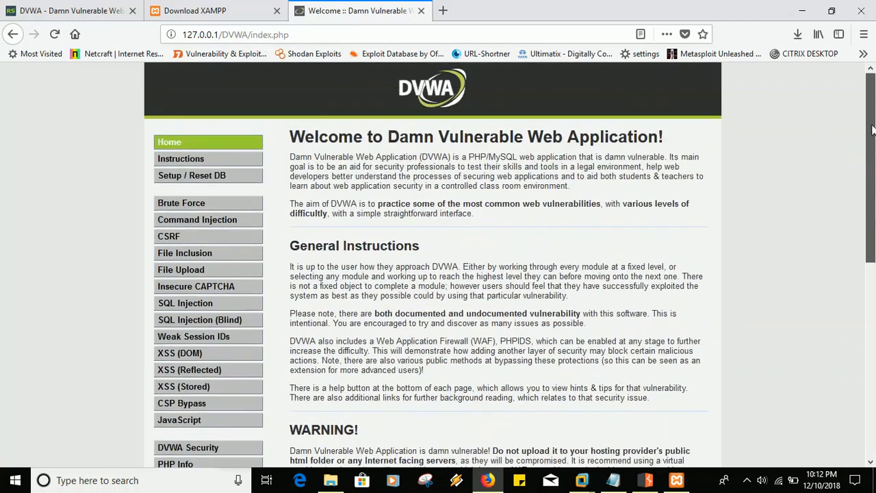
click(235, 35)
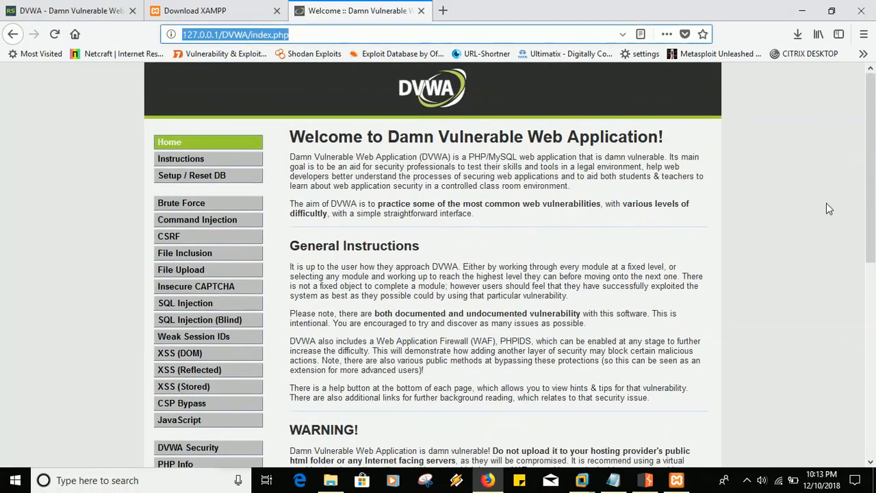
mouse_move(872, 152)
mouse_down()
mouse_move(872, 162)
mouse_move(872, 141)
mouse_up()
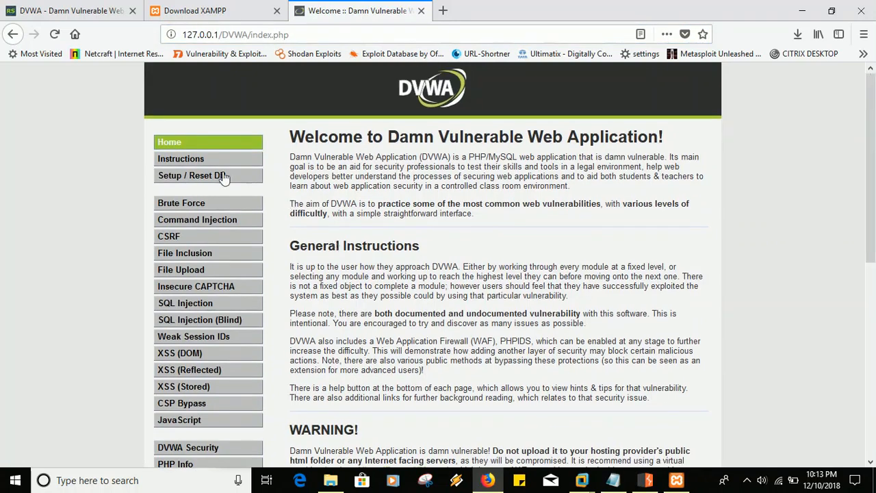
- Look through DVWA's Instructions, Brute Force, Command Injection and SQL Injection pages
click(193, 160)
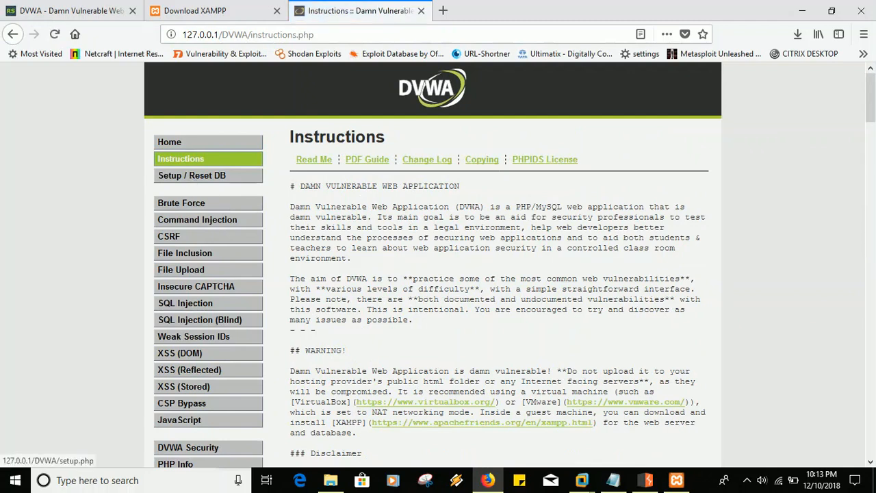
click(182, 206)
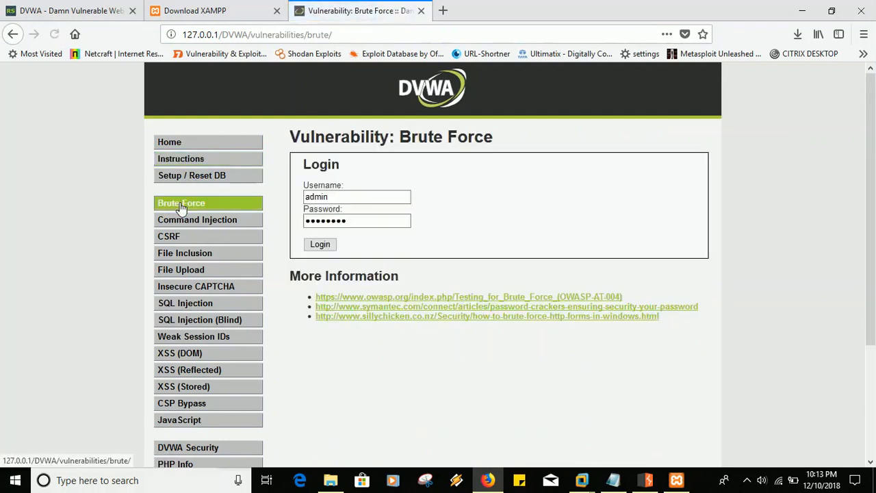
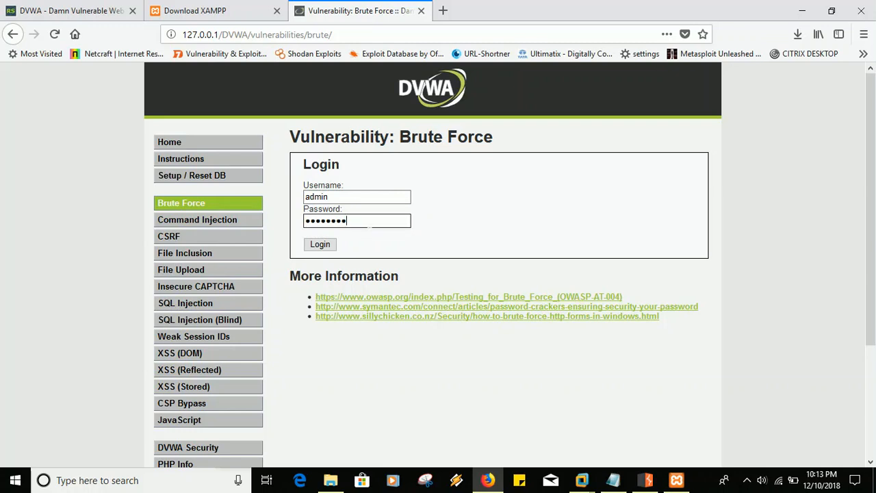
click(218, 220)
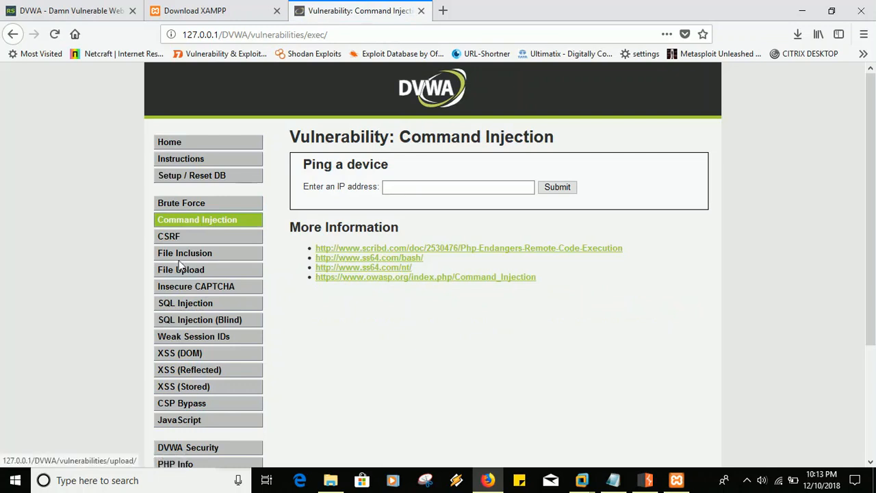
click(188, 308)
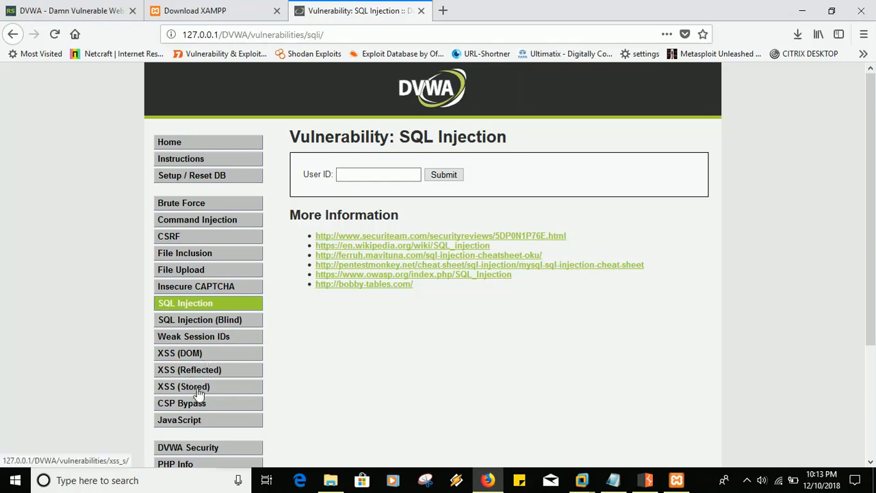
- Open the DVWA Security page and review the available security levels and the PHPIDS section, leaving the level at Low
drag(870, 269, 870, 341)
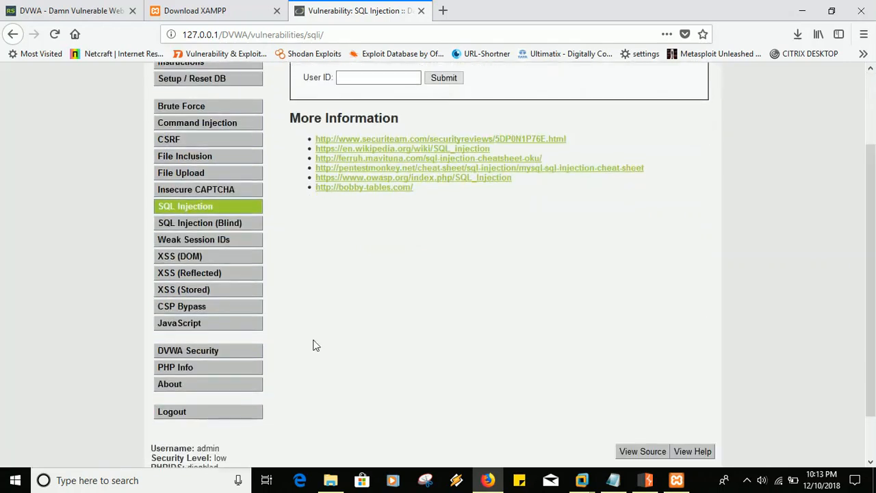
click(195, 351)
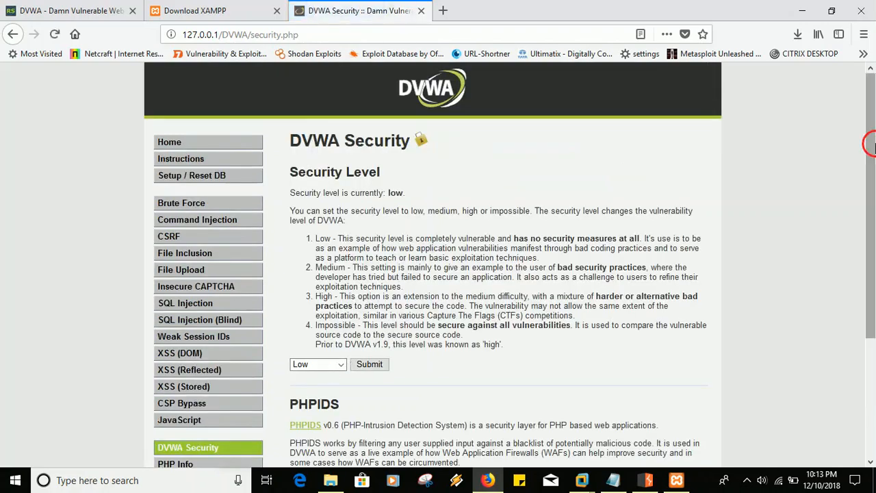
drag(870, 141, 870, 218)
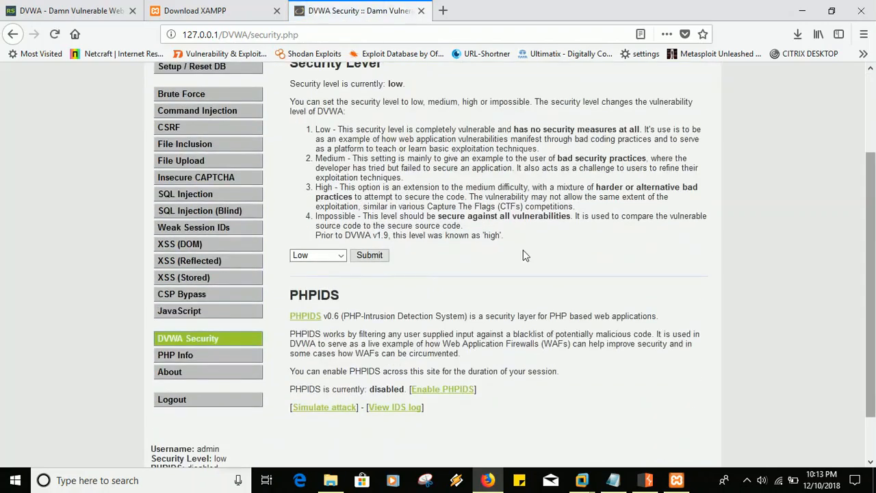
click(340, 257)
click(438, 258)
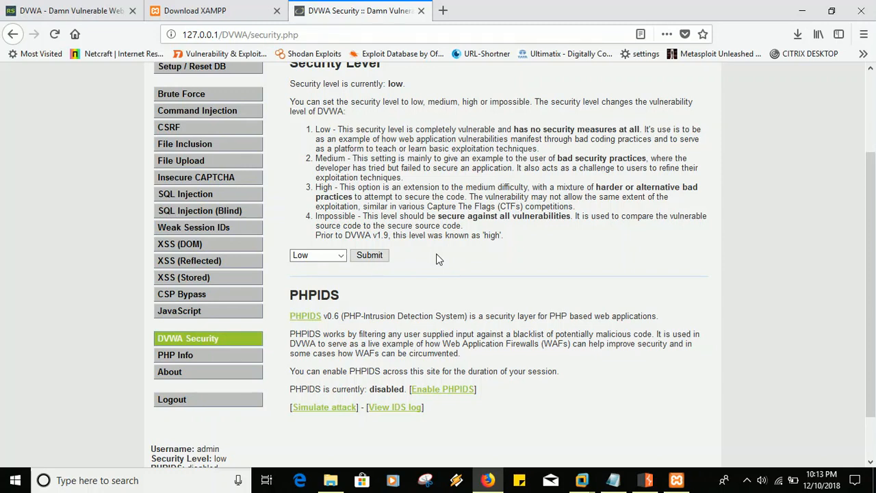
drag(872, 293, 850, 116)
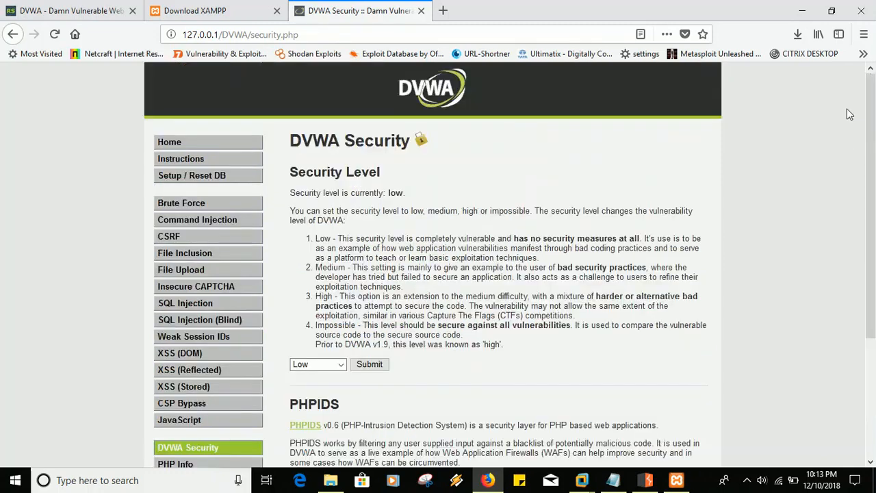
- Switch to Burp Suite and inspect the captured DVWA requests in the proxy's HTTP history, including the Brute Force login request with its parameters
click(647, 481)
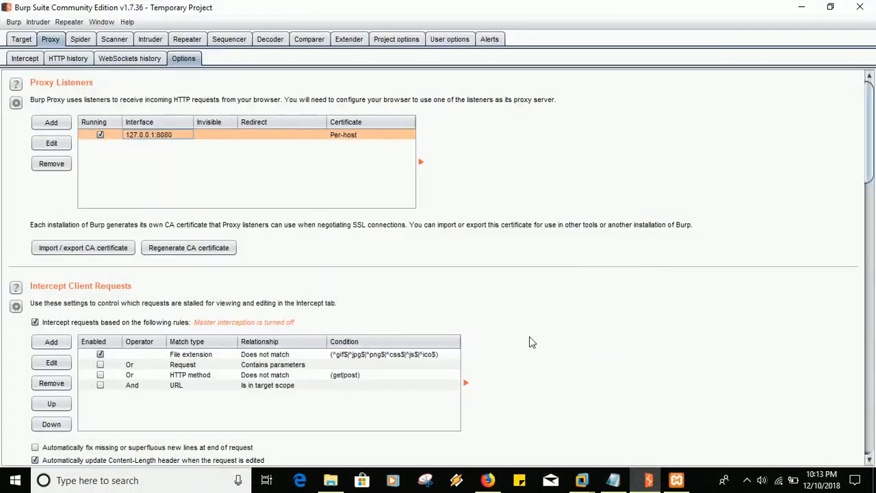
click(648, 481)
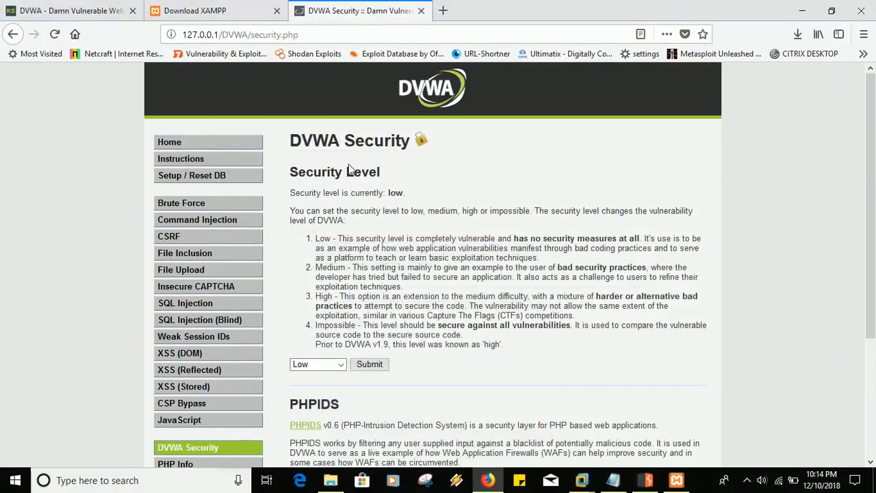
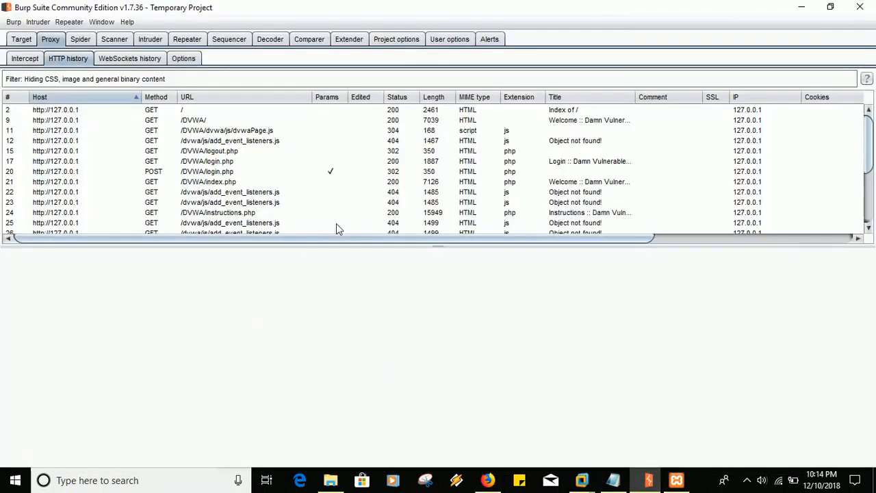
click(336, 225)
click(871, 181)
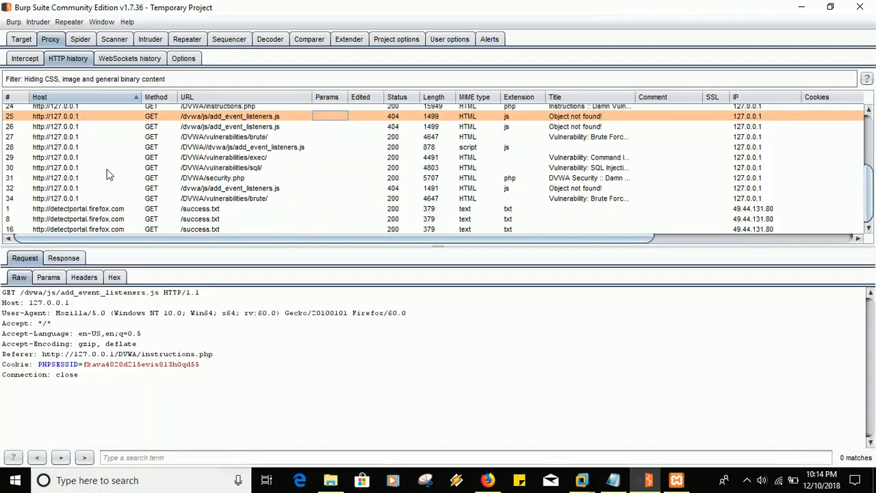
click(98, 199)
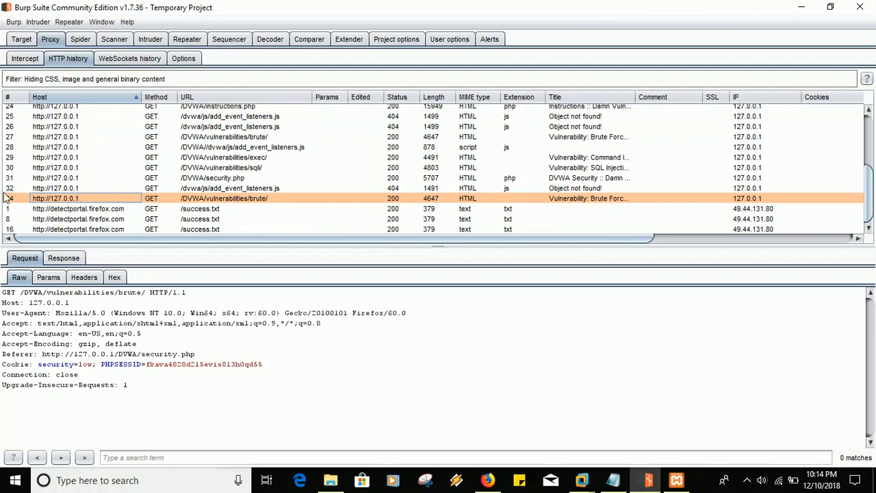
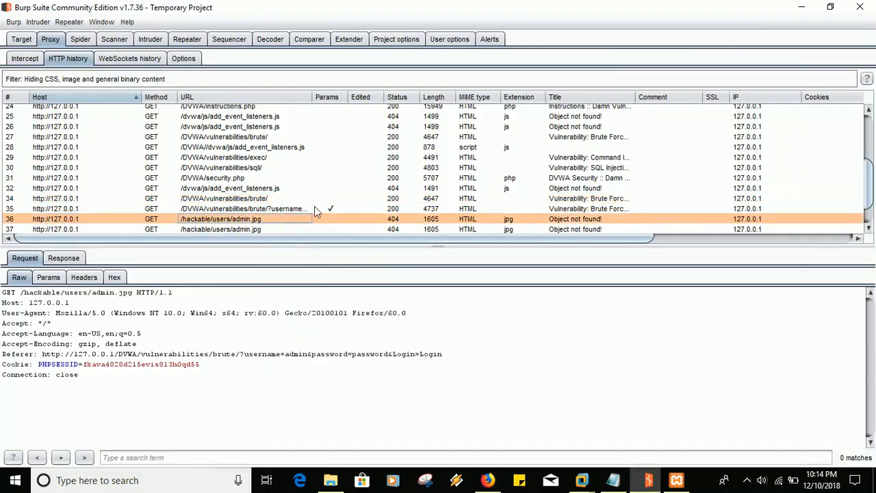
click(316, 209)
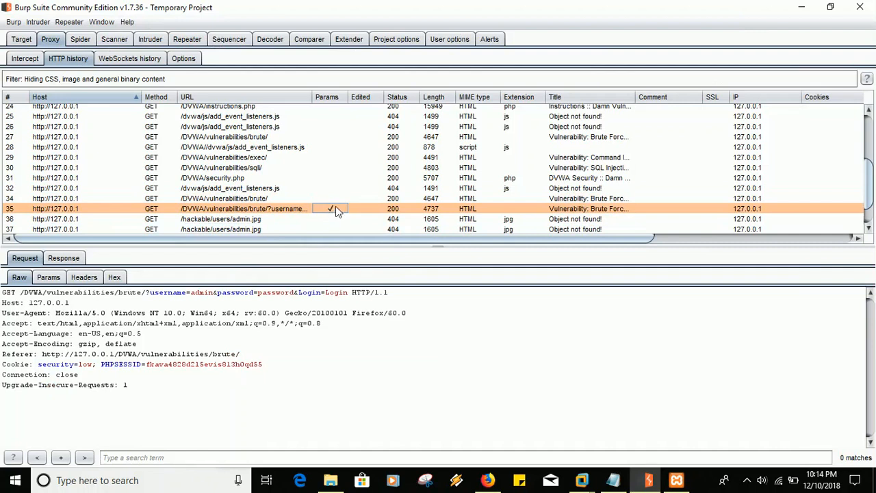
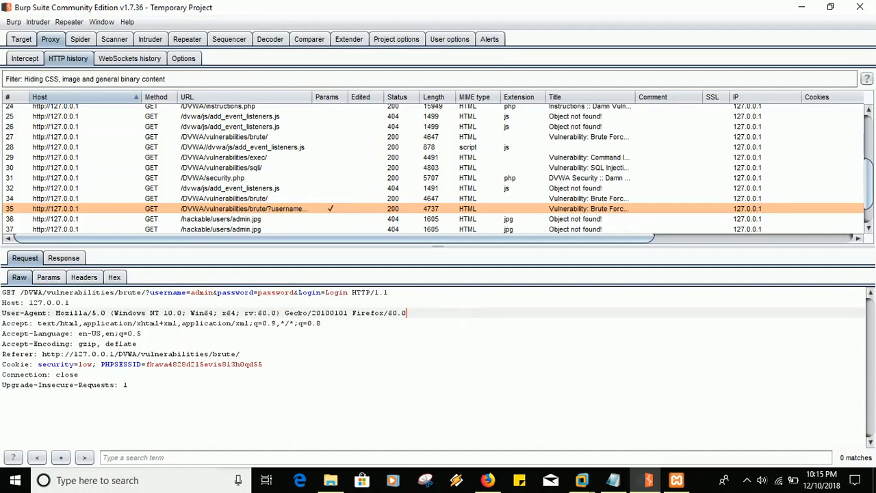
click(373, 403)
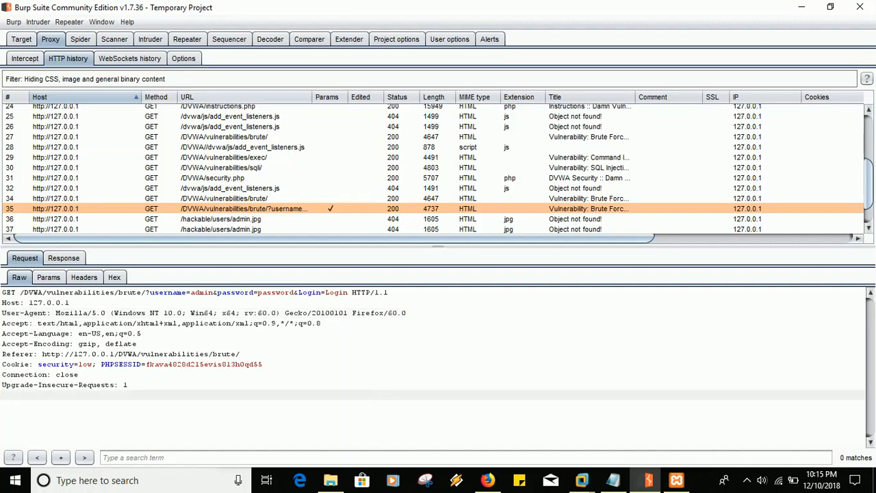